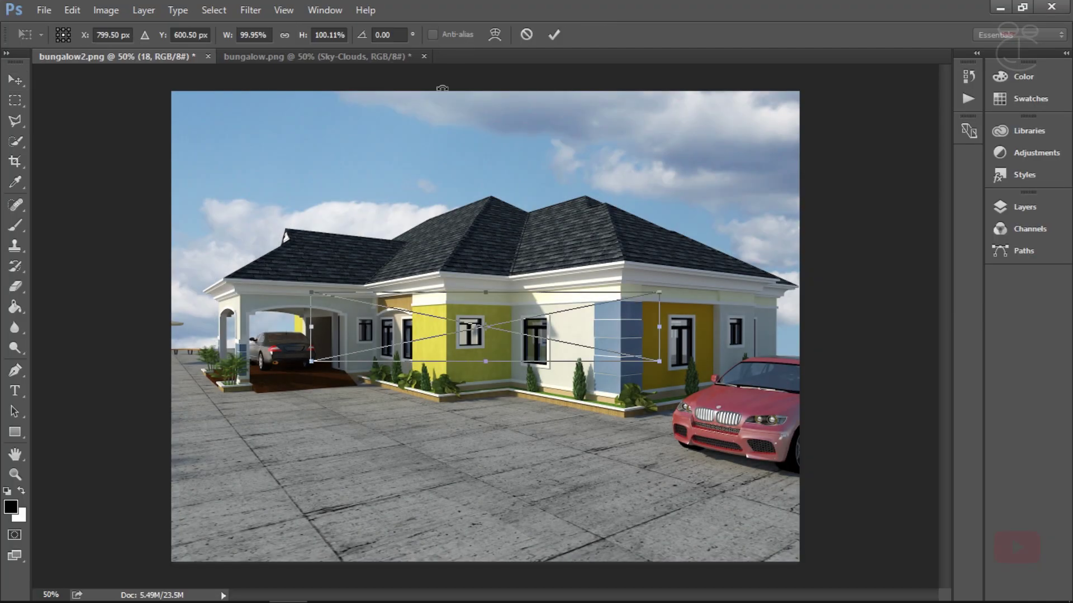
- Shrink the leafy plant layer with Free Transform and move it to bungalow2's bottom-right corner
{"action": "key", "text": "ctrl+t"}
{"action": "left_click_drag", "start_coordinate": [179, 323], "coordinate": [447, 244]}
{"action": "key", "text": "Return"}
{"action": "left_click_drag", "start_coordinate": [184, 334], "coordinate": [814, 347]}
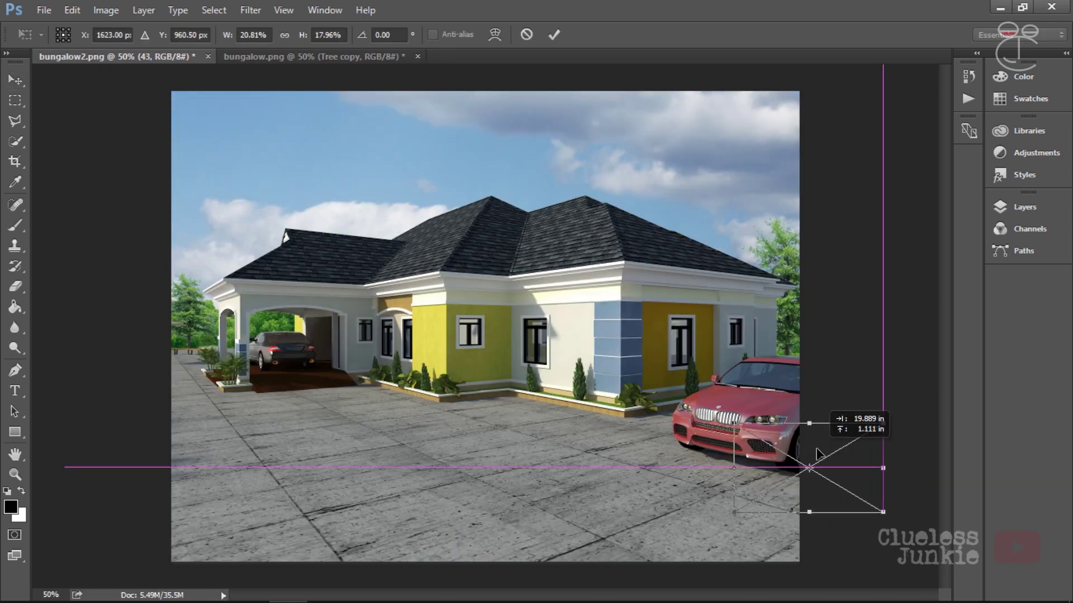
{"action": "left_click_drag", "start_coordinate": [821, 445], "coordinate": [821, 486]}
- Commit the plant's transform and move the left tree into place
{"action": "key", "text": "Return"}
{"action": "left_click", "coordinate": [1025, 207]}
{"action": "left_click", "coordinate": [863, 313]}
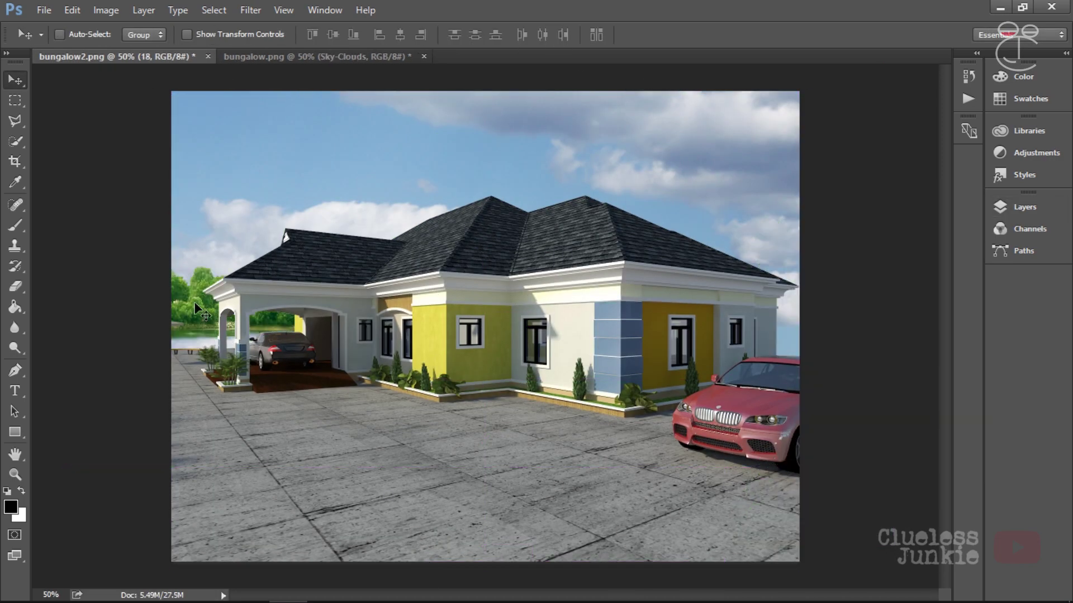
{"action": "mouse_move", "coordinate": [276, 323]}
{"action": "left_mouse_down"}
{"action": "mouse_move", "coordinate": [195, 330]}
{"action": "mouse_move", "coordinate": [802, 276]}
{"action": "mouse_move", "coordinate": [814, 296]}
{"action": "left_mouse_up"}
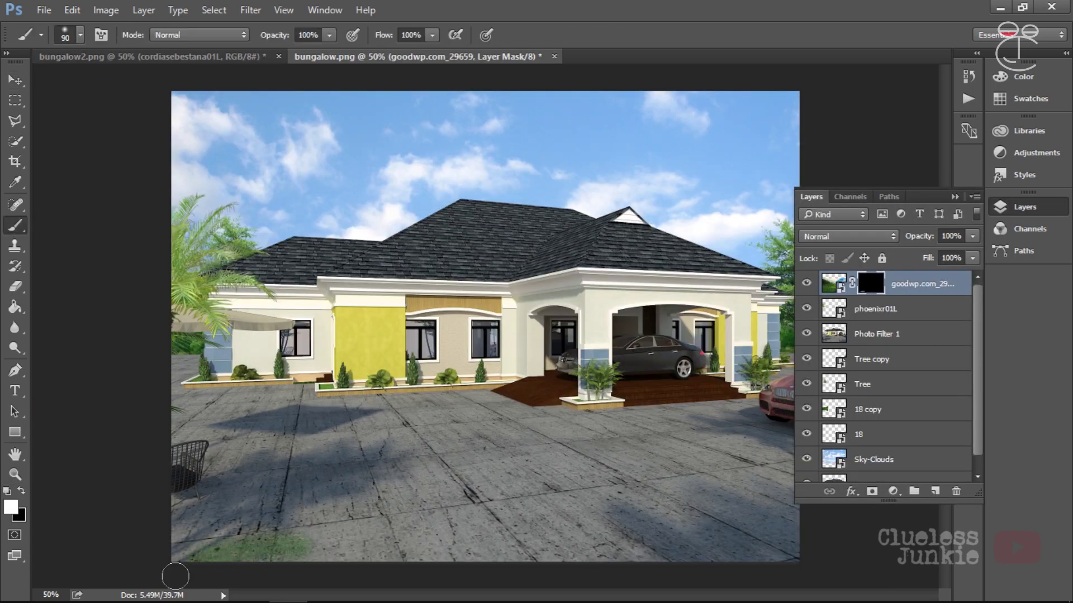
{"action": "mouse_move", "coordinate": [175, 576]}
{"action": "left_mouse_down"}
{"action": "mouse_move", "coordinate": [313, 540]}
{"action": "mouse_move", "coordinate": [765, 542]}
{"action": "mouse_move", "coordinate": [773, 525]}
{"action": "left_mouse_up"}
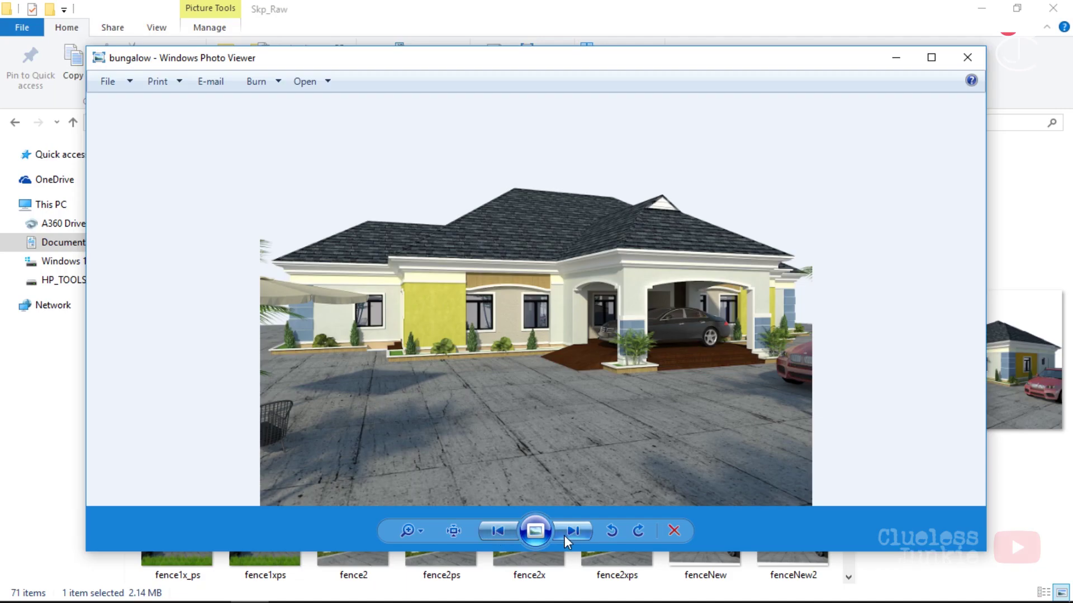
- Compare the bungalow and bungalow2 renders in Photo Viewer, then open bungalow in Photoshop
{"action": "left_click", "coordinate": [573, 536]}
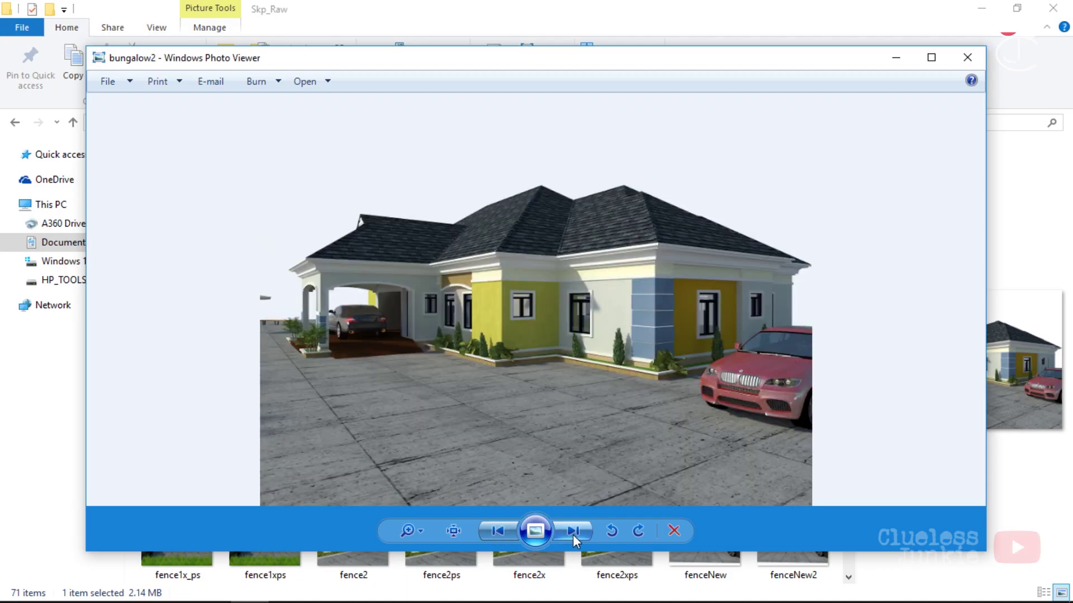
{"action": "left_click", "coordinate": [500, 531]}
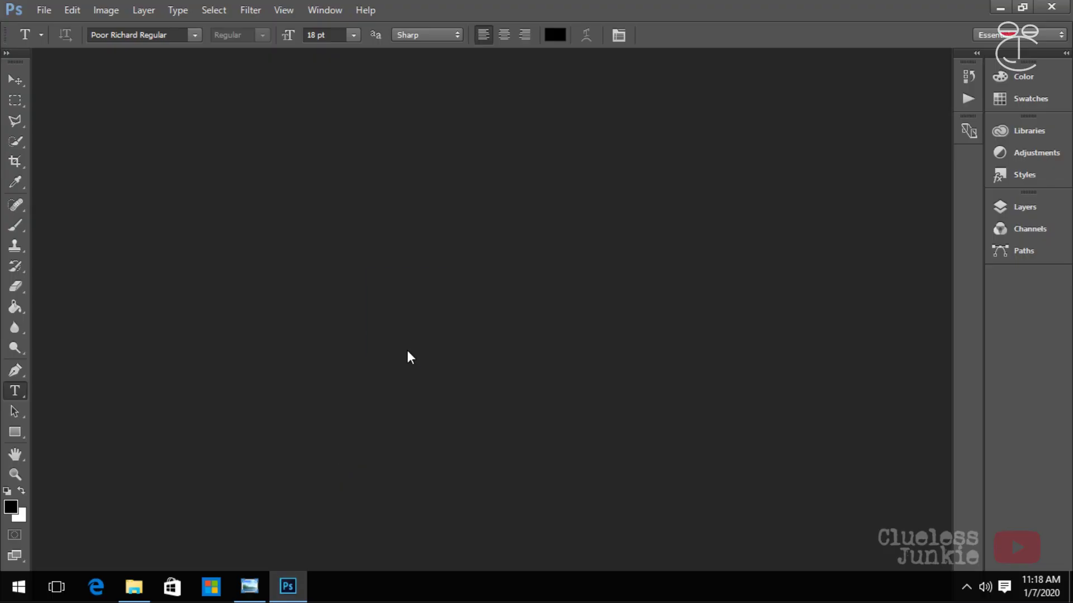
{"action": "left_click_drag", "start_coordinate": [407, 352], "coordinate": [424, 320]}
- In bungalow2.png, duplicate Layer 0 with Ctrl+J to create Layer 0 copy
{"action": "left_click", "coordinate": [146, 56]}
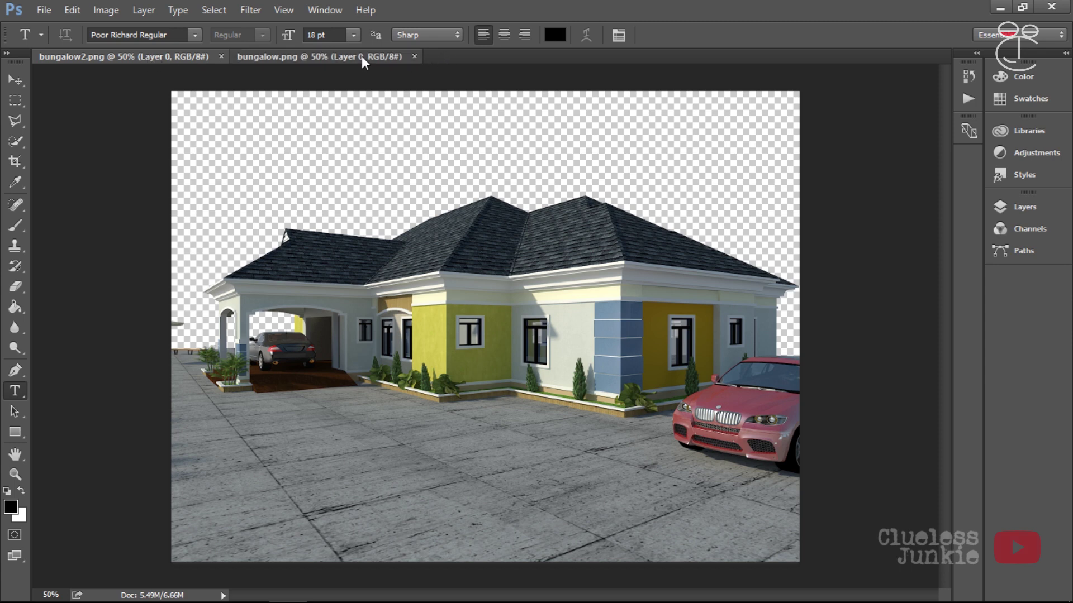
{"action": "left_click", "coordinate": [1024, 208]}
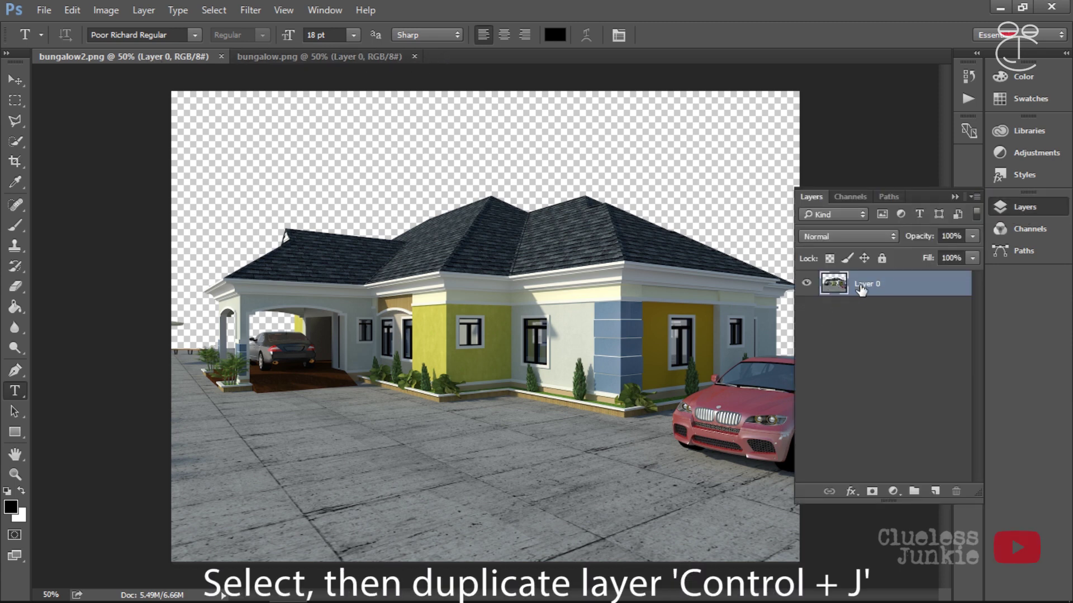
{"action": "key", "text": "ctrl+j"}
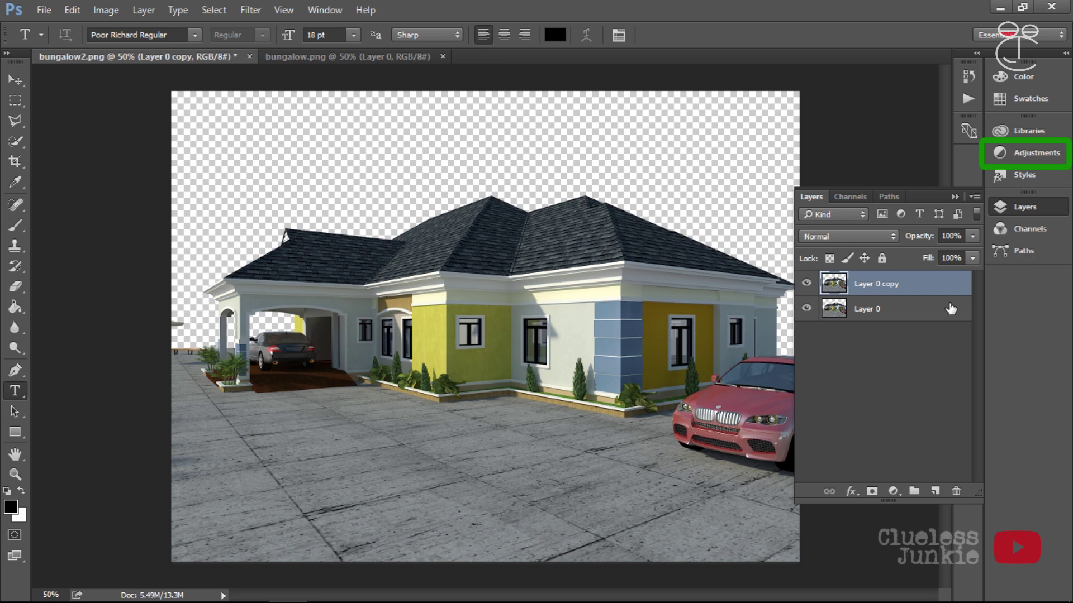
- Add a Levels adjustment layer, raising the black input and lowering the white input
{"action": "left_click", "coordinate": [1036, 153]}
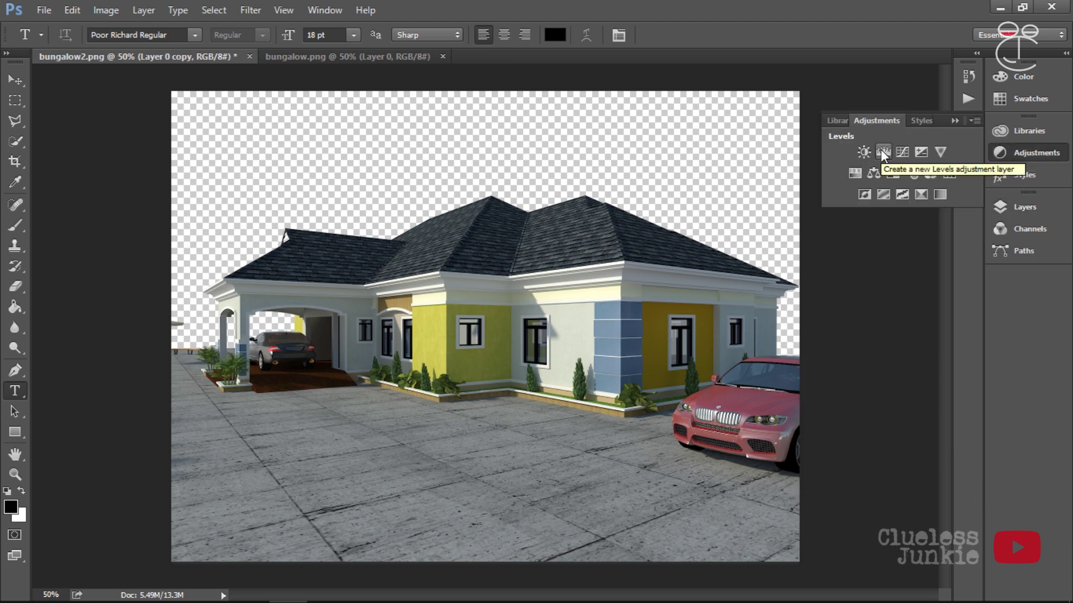
{"action": "left_click", "coordinate": [882, 151]}
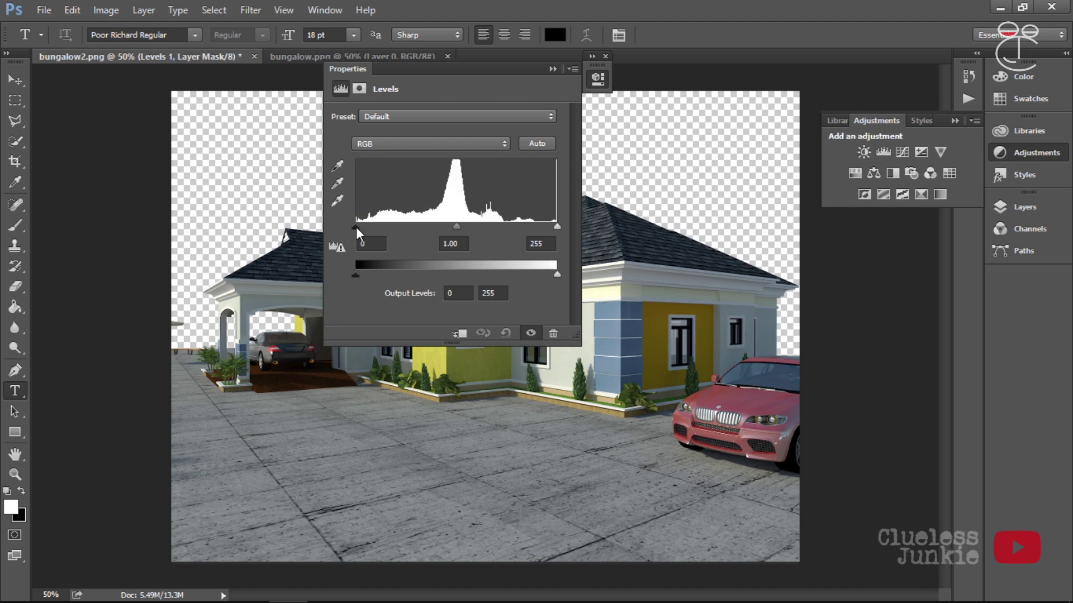
{"action": "left_click_drag", "start_coordinate": [490, 92], "coordinate": [966, 294]}
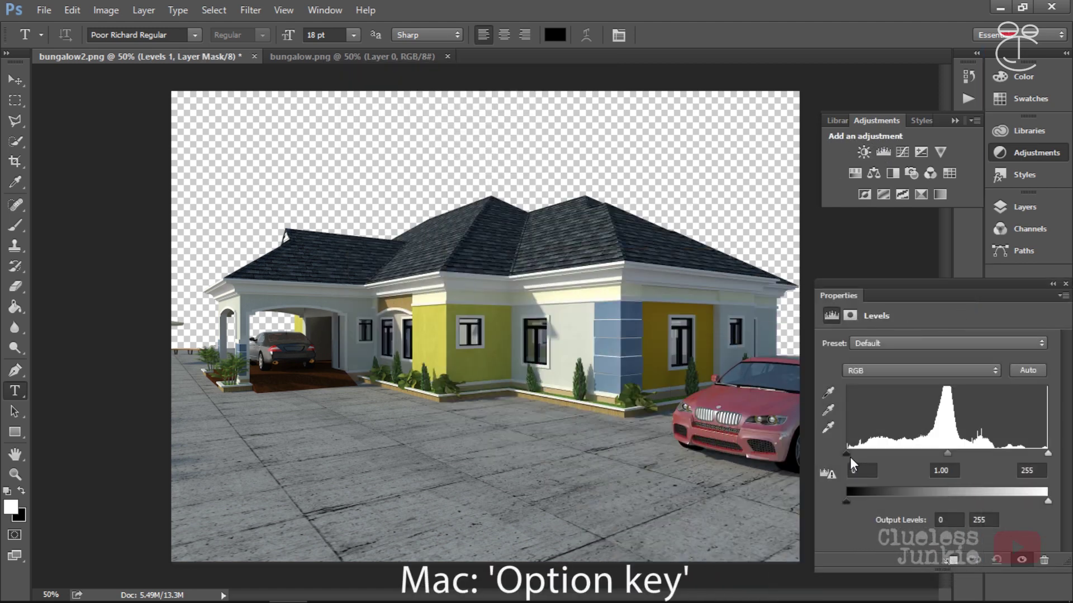
{"action": "left_click_drag", "start_coordinate": [847, 454], "coordinate": [847, 454]}
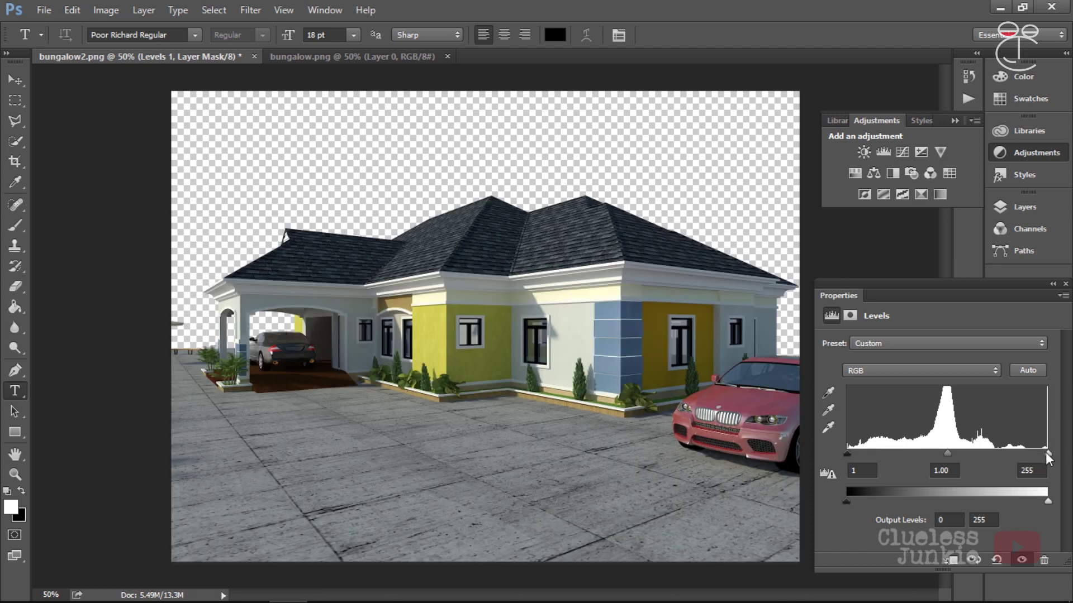
{"action": "left_click_drag", "start_coordinate": [1047, 454], "coordinate": [1028, 458]}
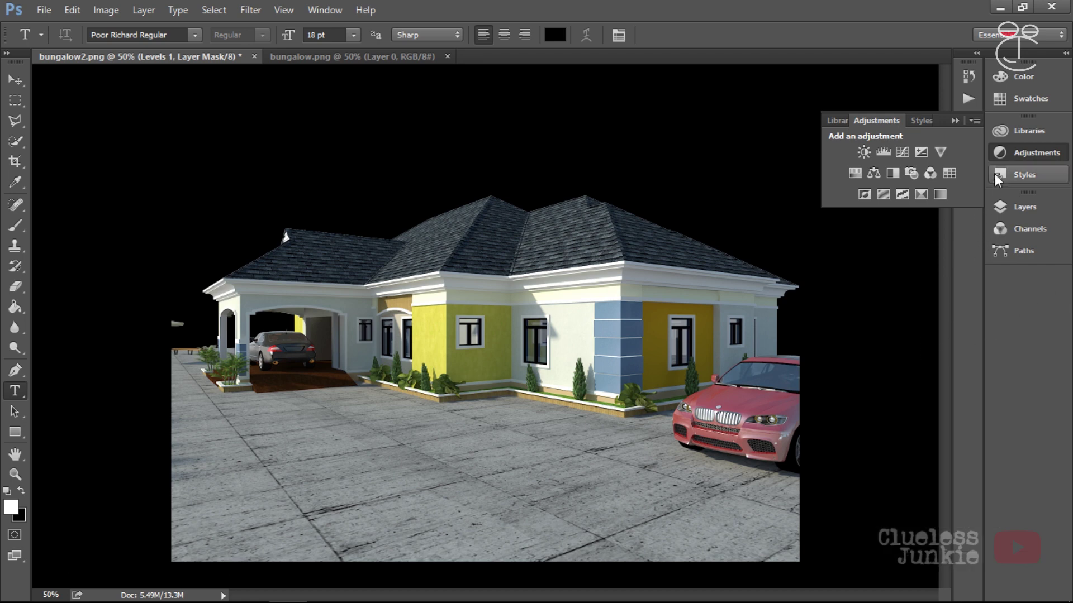
- Above Layer 0 copy, add a Curves layer with two points bent into a gentle S-curve
{"action": "left_click", "coordinate": [954, 120]}
{"action": "left_click", "coordinate": [1014, 208]}
{"action": "left_click", "coordinate": [878, 314]}
{"action": "left_click", "coordinate": [994, 155]}
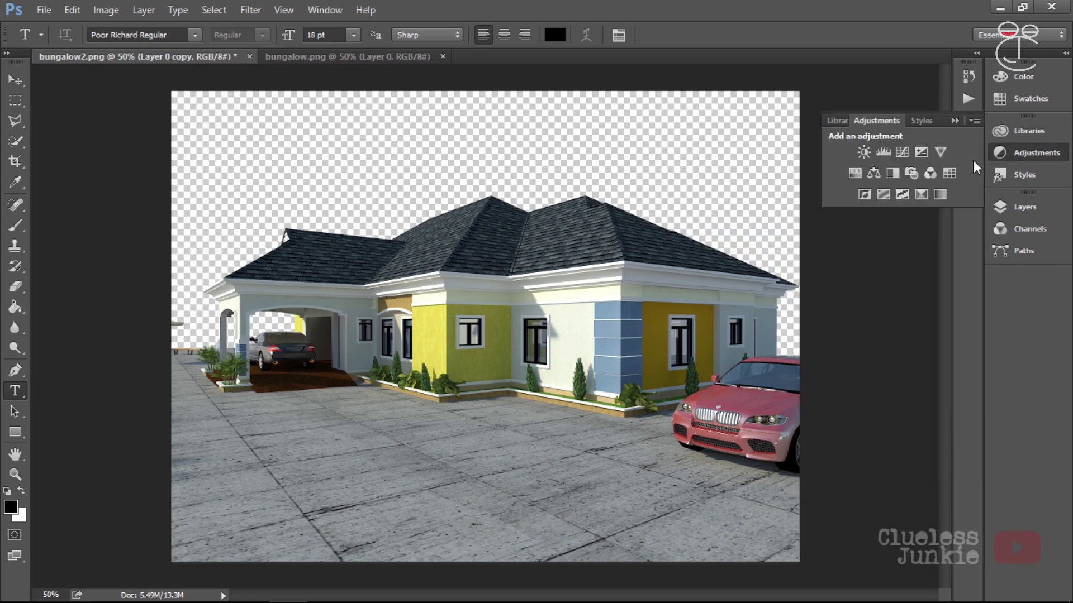
{"action": "left_click", "coordinate": [896, 153]}
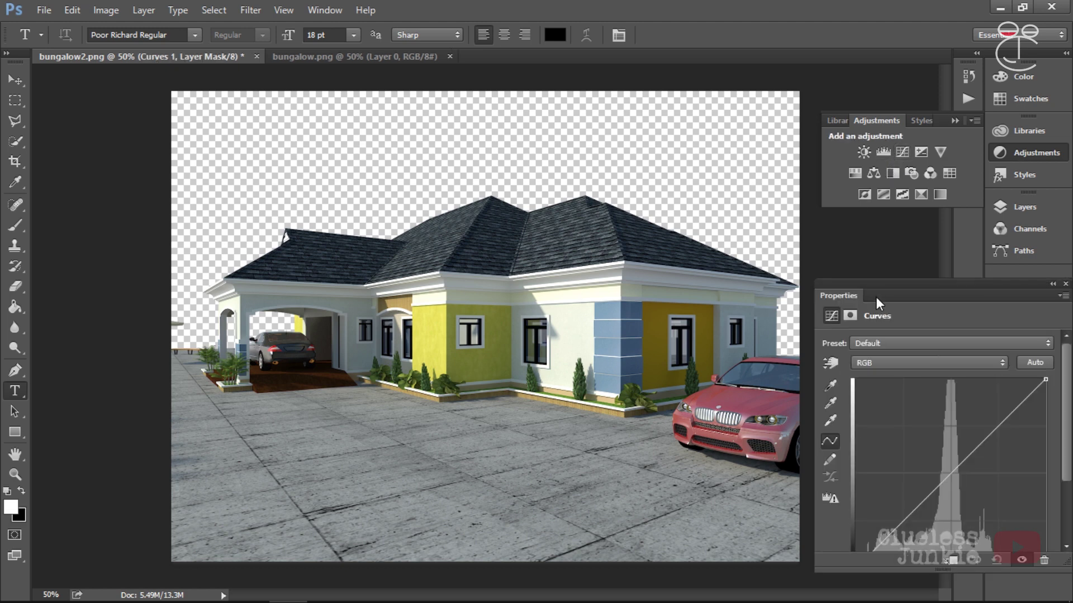
{"action": "left_click", "coordinate": [996, 428]}
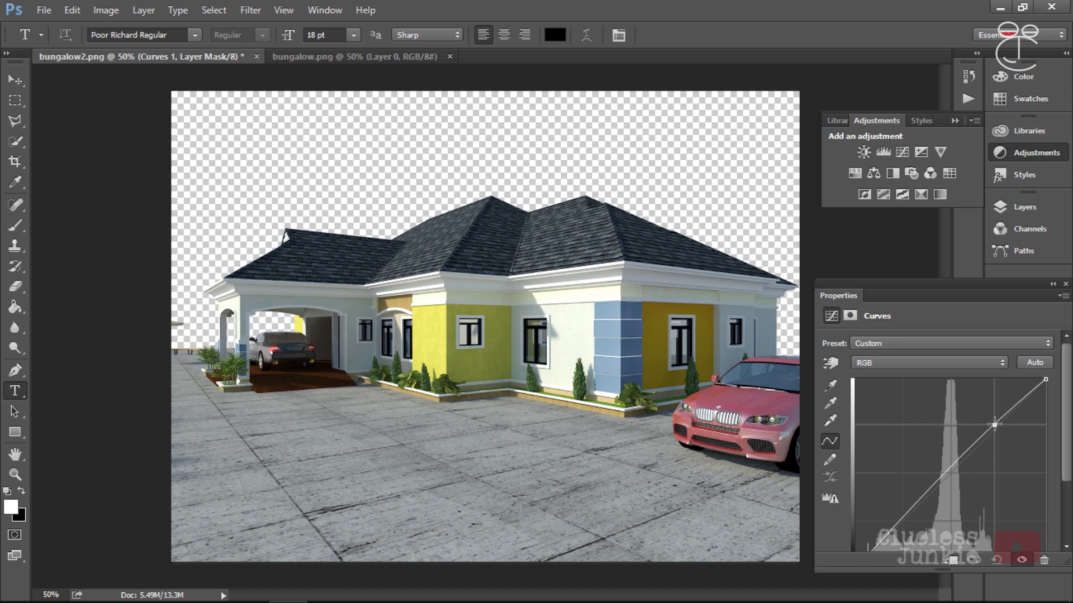
{"action": "mouse_move", "coordinate": [995, 425]}
{"action": "left_mouse_down"}
{"action": "mouse_move", "coordinate": [969, 397]}
{"action": "mouse_move", "coordinate": [991, 427]}
{"action": "left_mouse_up"}
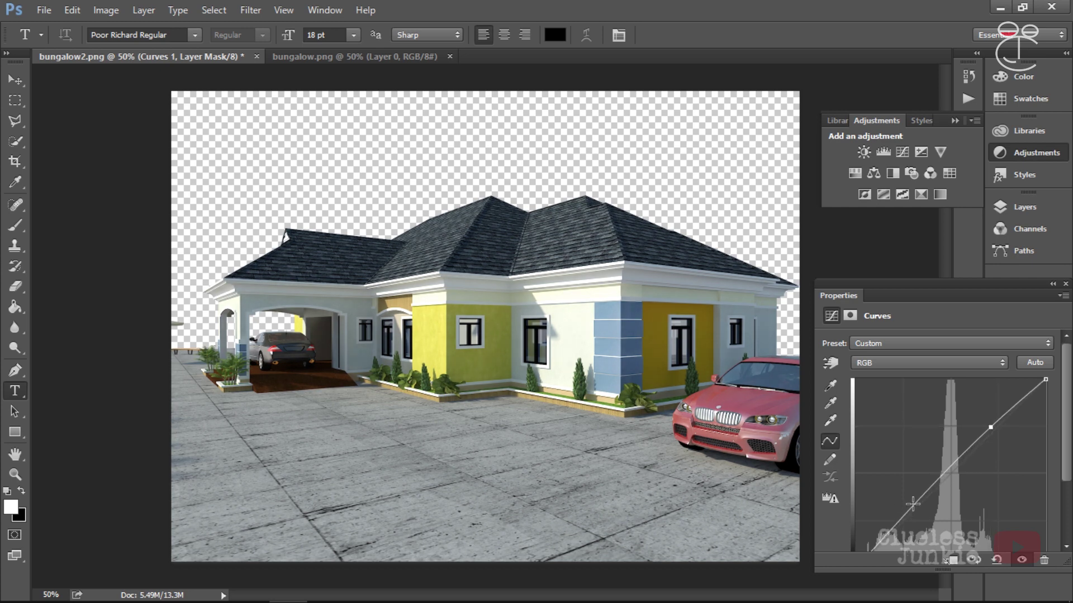
{"action": "left_click_drag", "start_coordinate": [914, 505], "coordinate": [916, 511]}
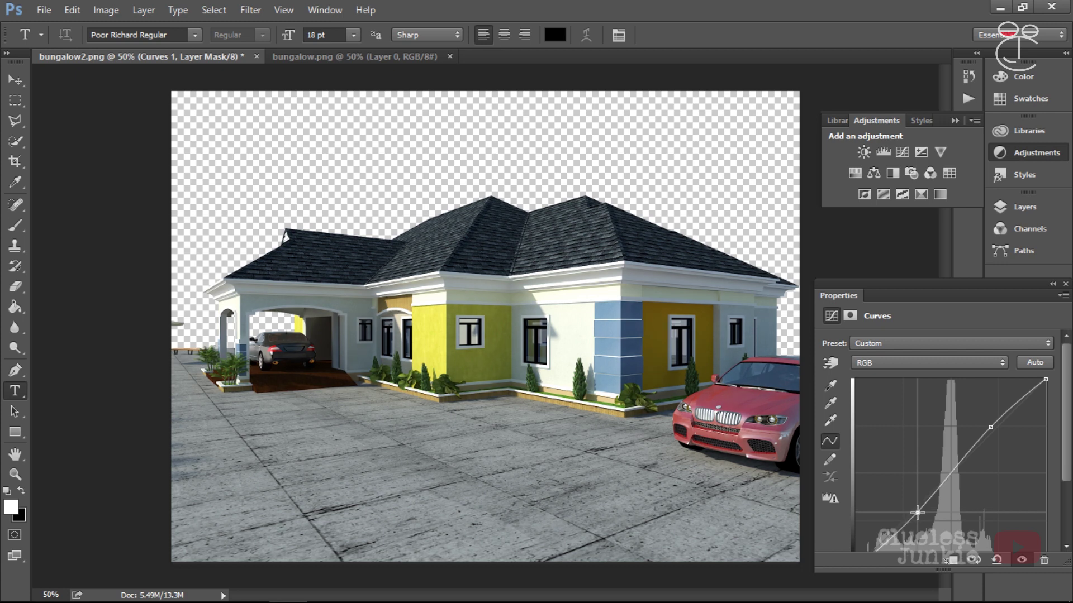
- Add Brightness/Contrast at brightness 20 and a Warming Filter (85) Photo Filter at 15% density
{"action": "left_click", "coordinate": [865, 153]}
{"action": "left_click_drag", "start_coordinate": [938, 385], "coordinate": [951, 384]}
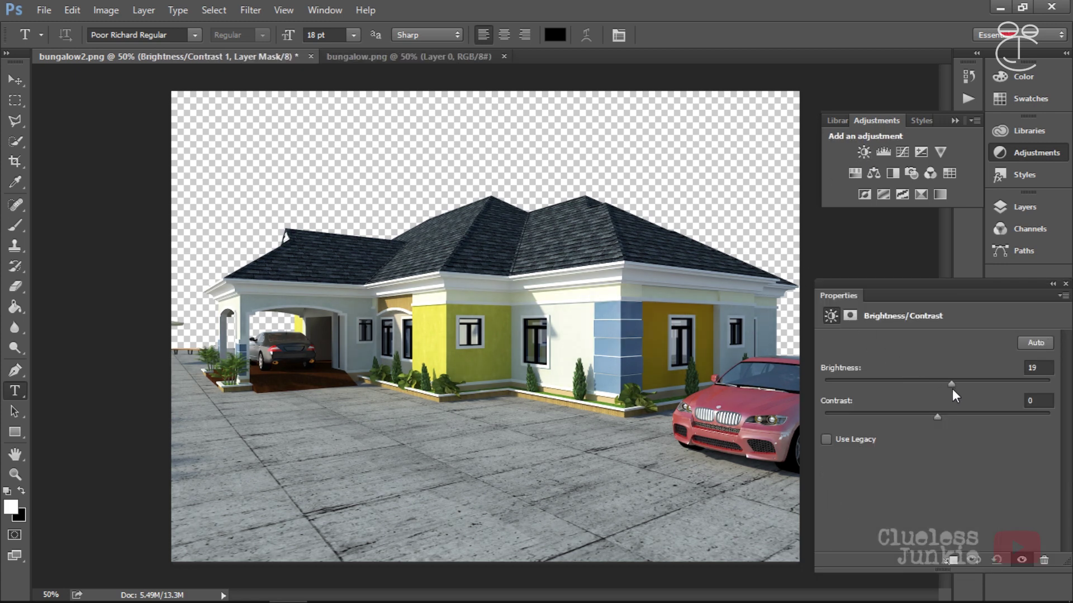
{"action": "left_click", "coordinate": [911, 173]}
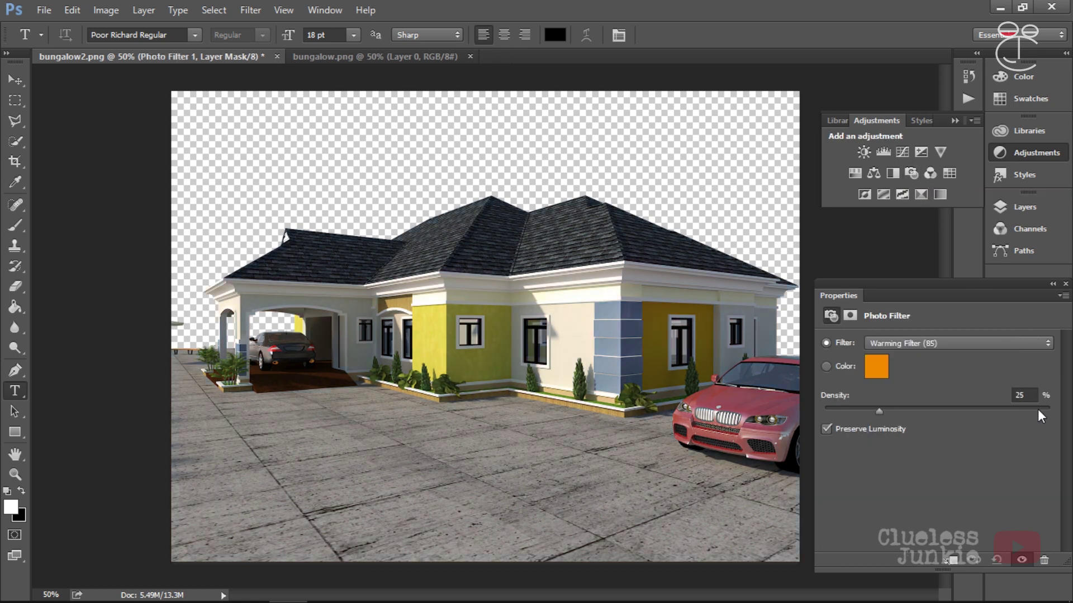
{"action": "left_click", "coordinate": [1021, 395]}
{"action": "type", "text": "15"}
{"action": "left_click", "coordinate": [1016, 561]}
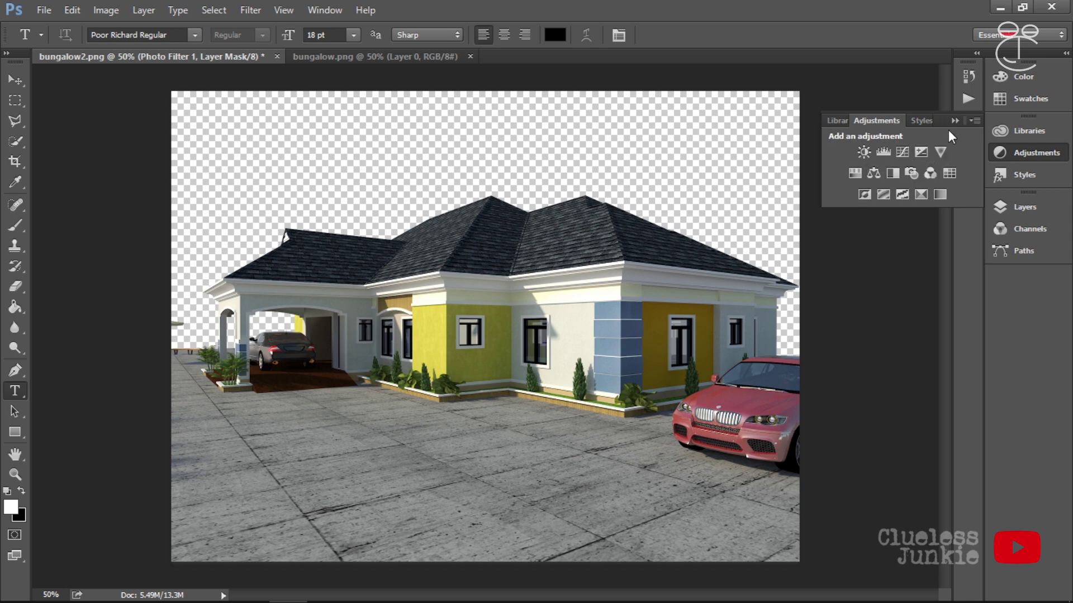
- Merge the adjustment layers and Layer 0 copy into one Levels 1 layer, toggling it to compare
{"action": "left_click", "coordinate": [999, 152]}
{"action": "left_click", "coordinate": [1017, 207]}
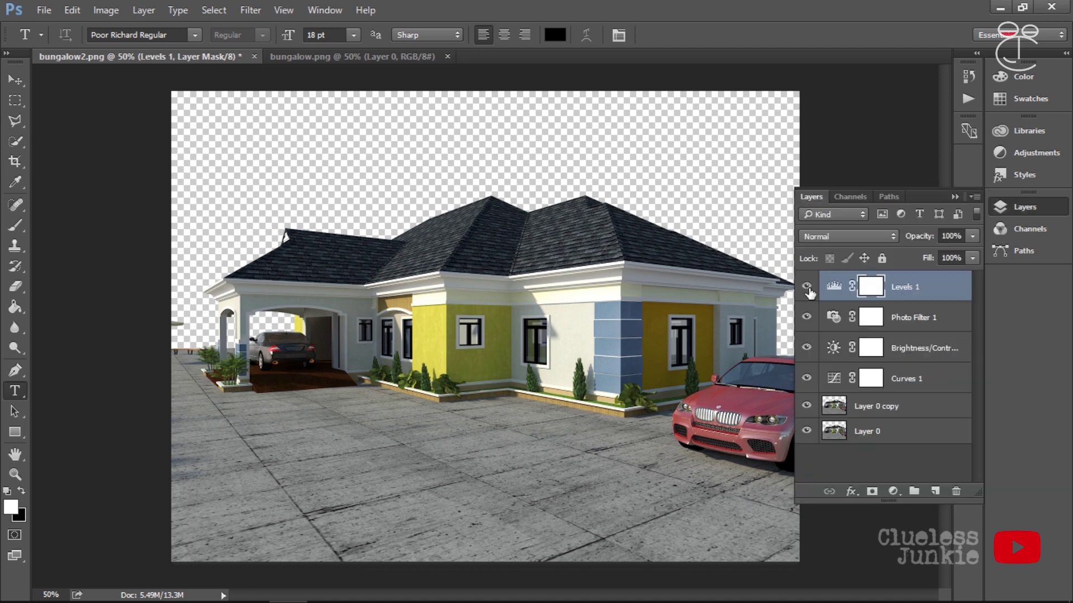
{"action": "left_click", "coordinate": [846, 412], "text": "shift"}
{"action": "right_click", "coordinate": [850, 406]}
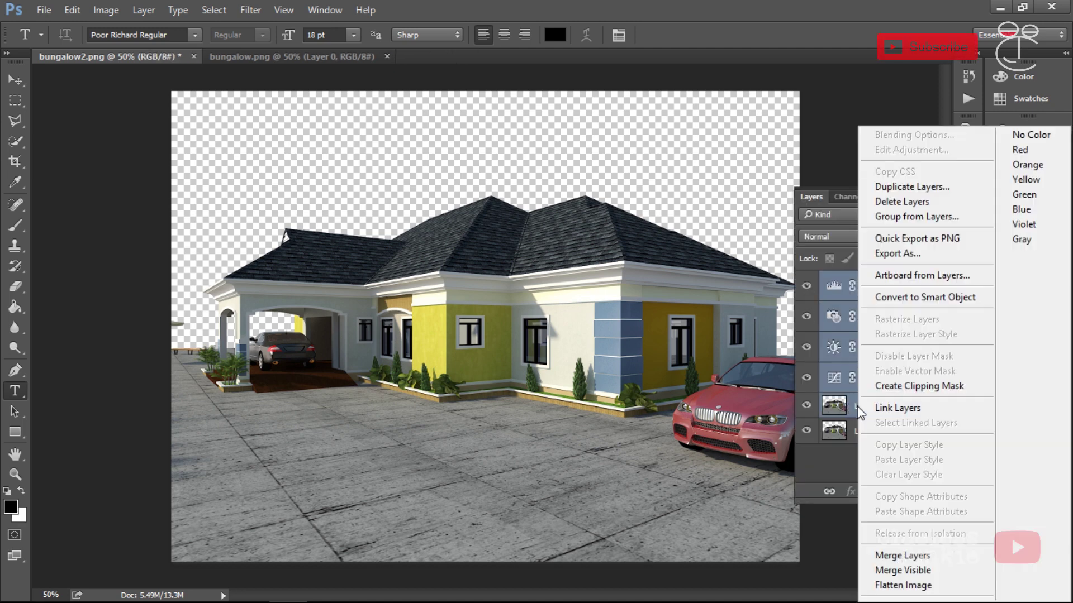
{"action": "left_click", "coordinate": [906, 555]}
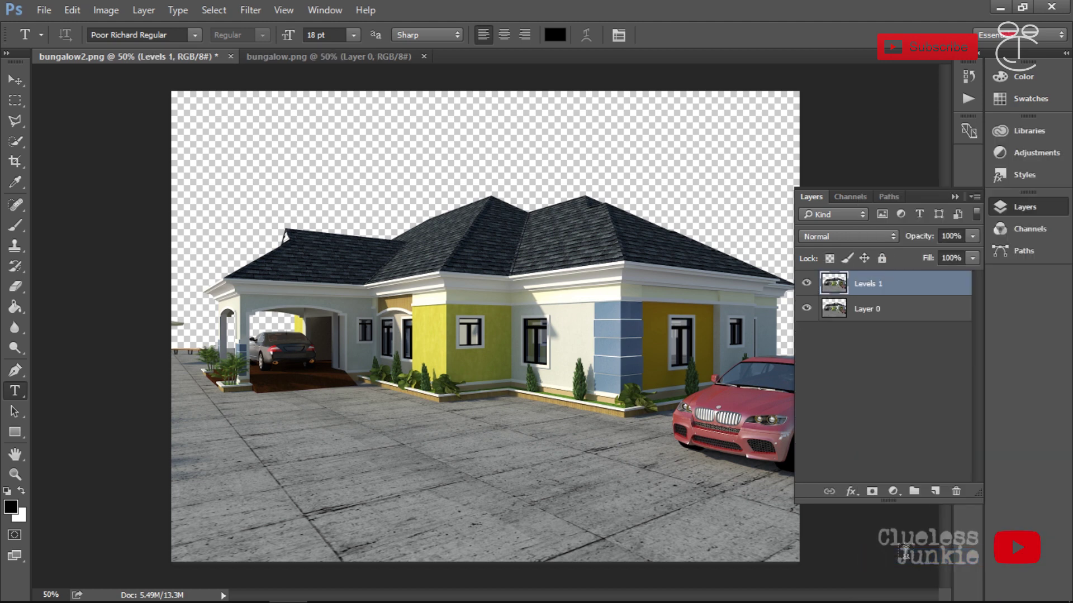
{"action": "left_click", "coordinate": [807, 285]}
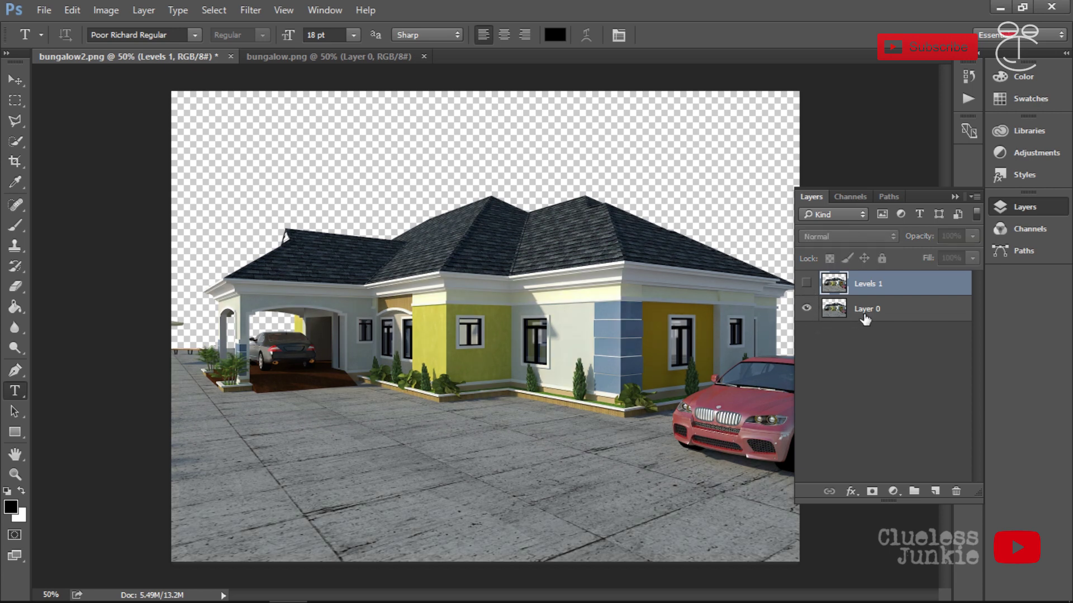
{"action": "left_click", "coordinate": [807, 283]}
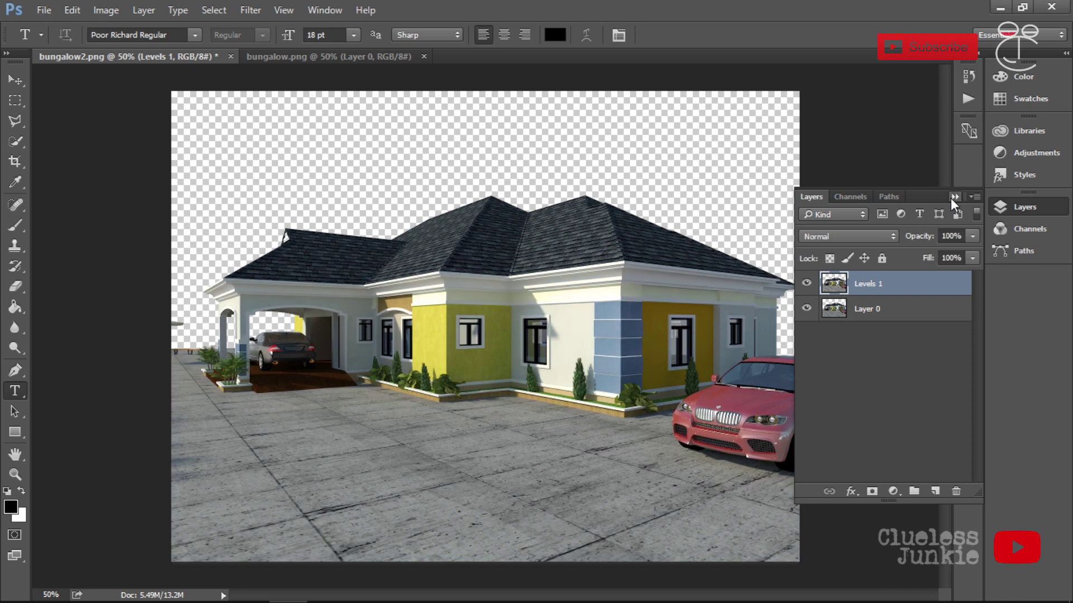
{"action": "left_click", "coordinate": [954, 197]}
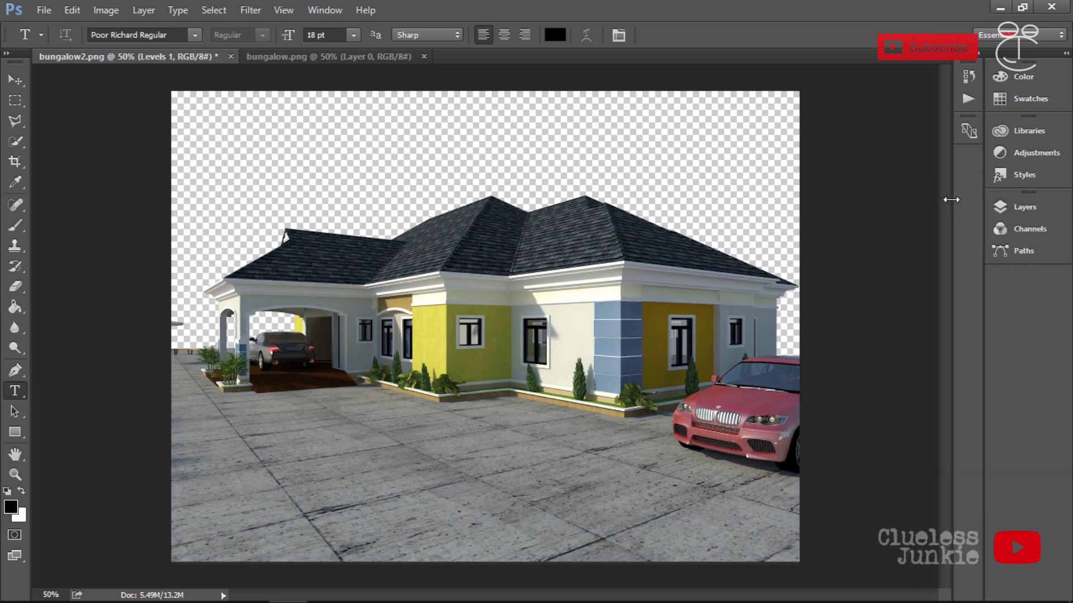
- In bungalow.png, add Levels raising the black point and lowering the white point
{"action": "left_click", "coordinate": [331, 52]}
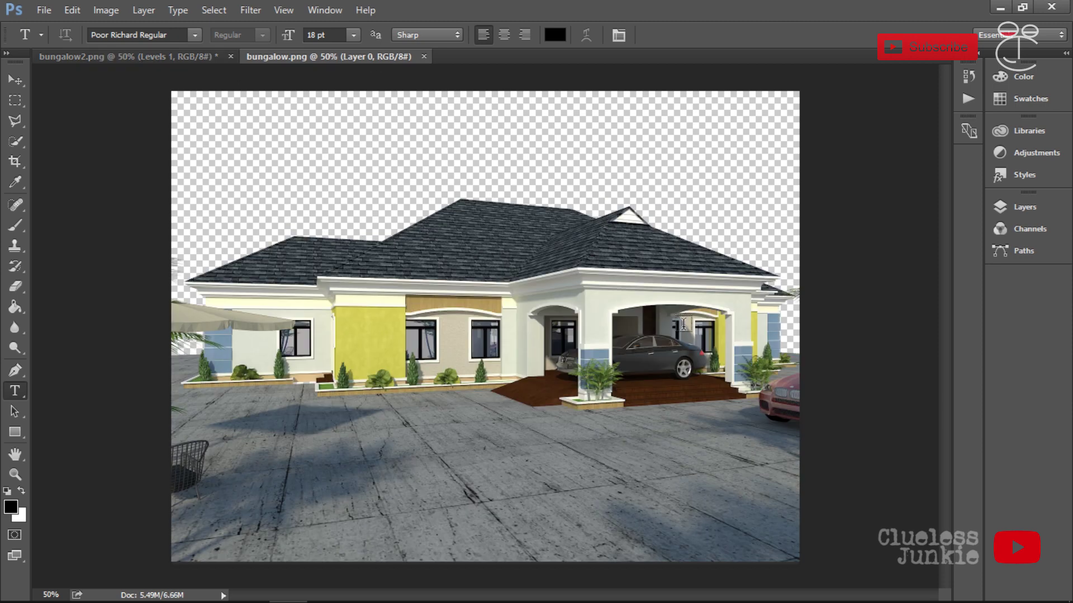
{"action": "left_click", "coordinate": [1037, 213]}
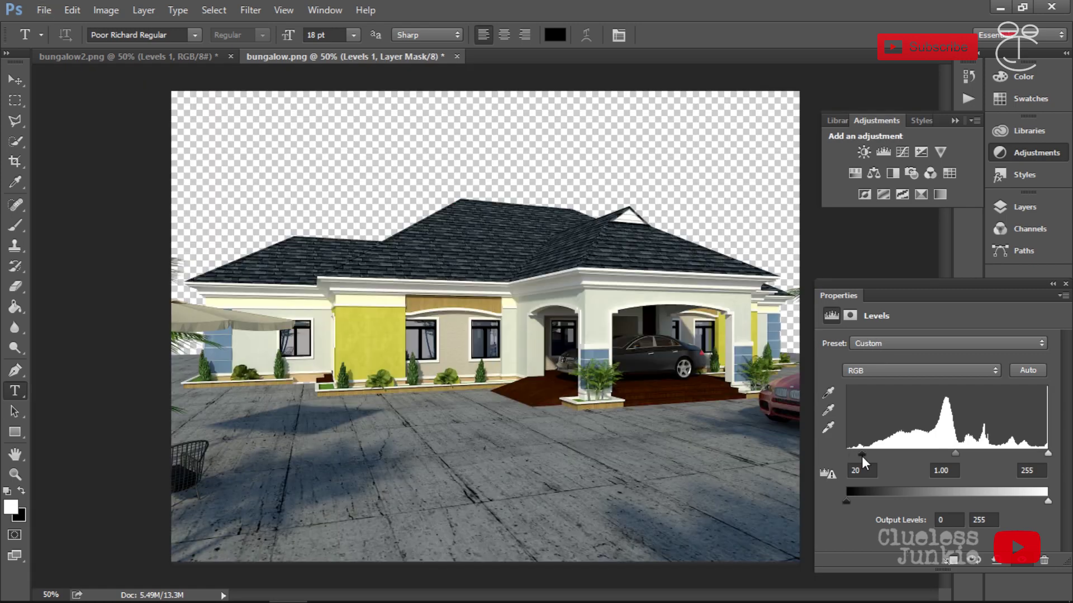
{"action": "left_click_drag", "start_coordinate": [846, 454], "coordinate": [848, 454]}
{"action": "left_click_drag", "start_coordinate": [1047, 453], "coordinate": [1043, 453]}
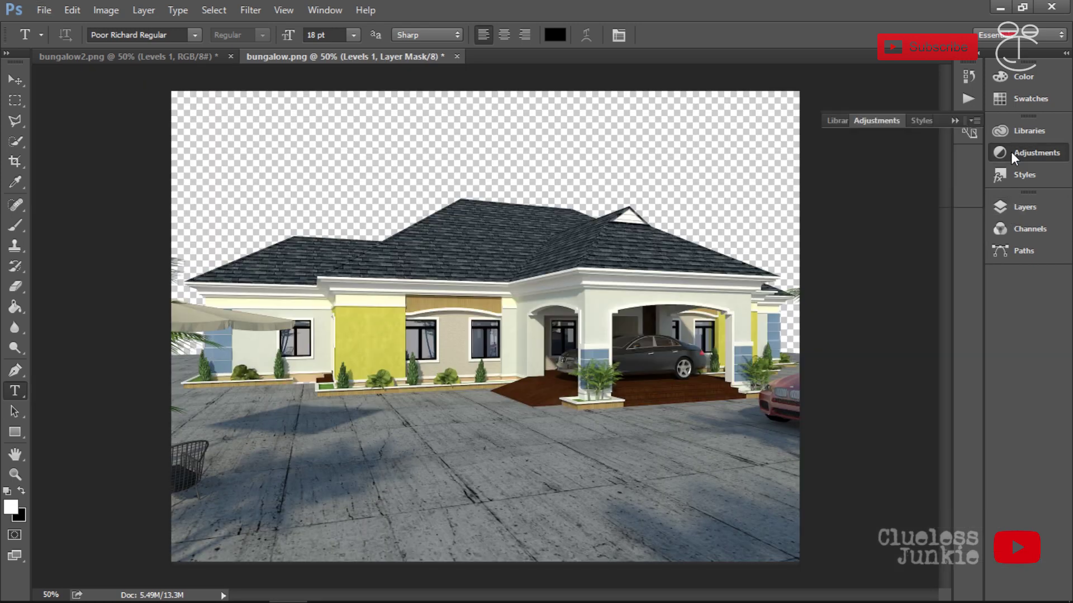
- Add a Curves layer, deepening shadows and lifting highlights into an S-curve
{"action": "left_click", "coordinate": [902, 152]}
{"action": "left_click_drag", "start_coordinate": [912, 509], "coordinate": [915, 512]}
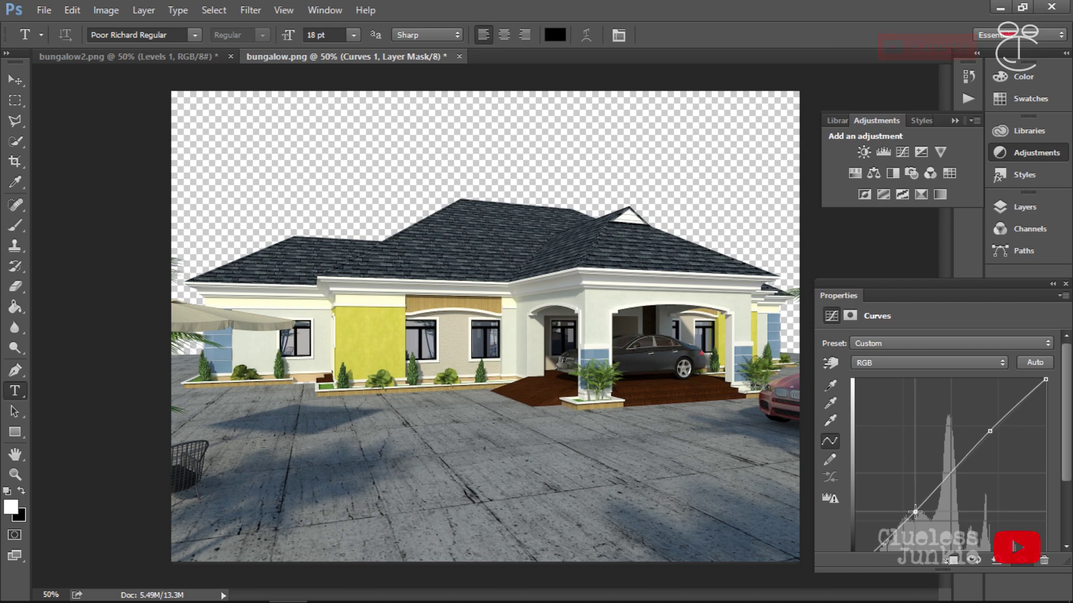
{"action": "left_click", "coordinate": [988, 430]}
{"action": "left_click_drag", "start_coordinate": [988, 430], "coordinate": [984, 414]}
- Add a Photo Filter, merge the adjustments with the copy layer, and drag in Sky-Clouds
{"action": "left_click", "coordinate": [910, 173]}
{"action": "left_click", "coordinate": [1025, 207]}
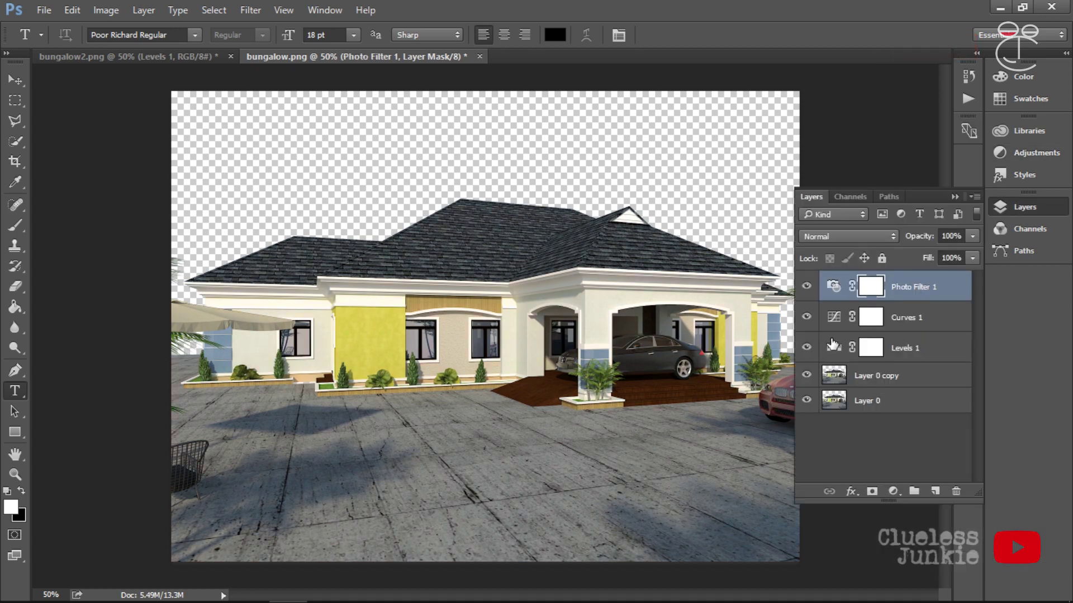
{"action": "left_click", "coordinate": [866, 383], "text": "shift"}
{"action": "key", "text": "ctrl+e"}
{"action": "left_click", "coordinate": [954, 196]}
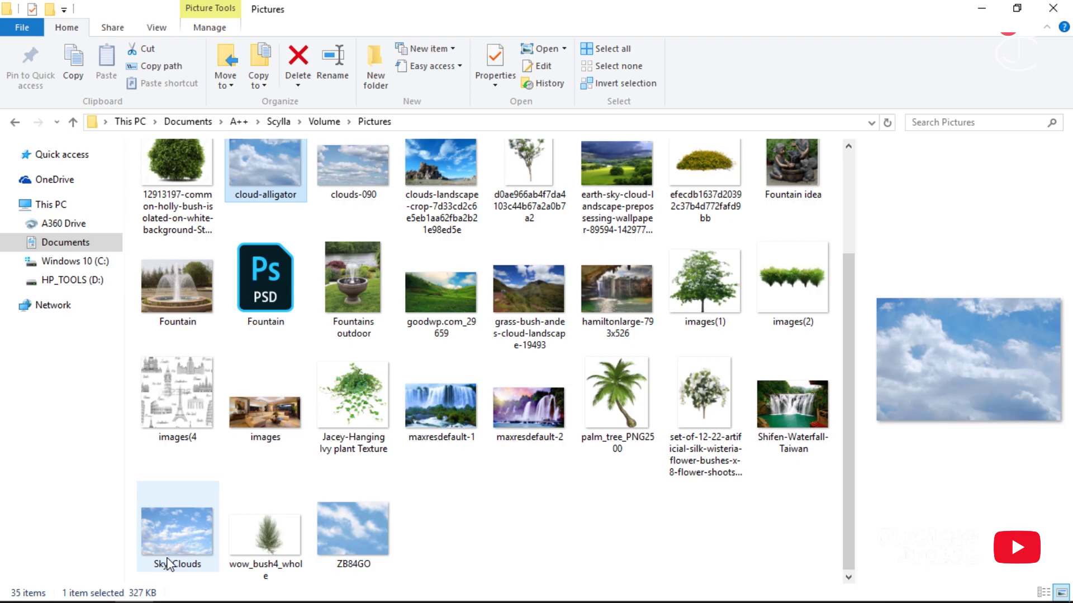
{"action": "left_click", "coordinate": [167, 564]}
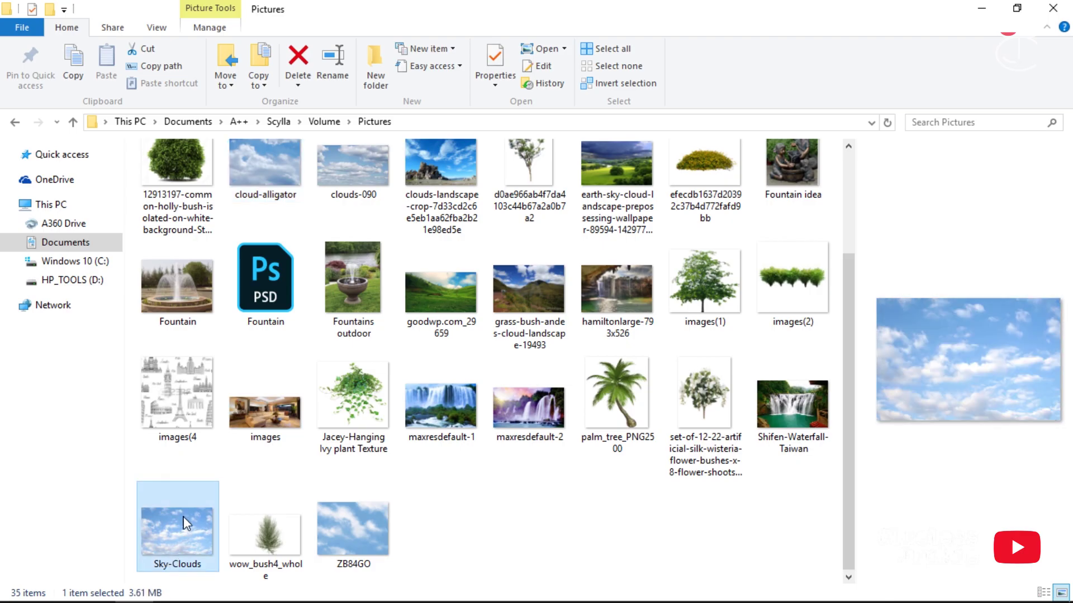
{"action": "left_click_drag", "start_coordinate": [168, 564], "coordinate": [369, 571]}
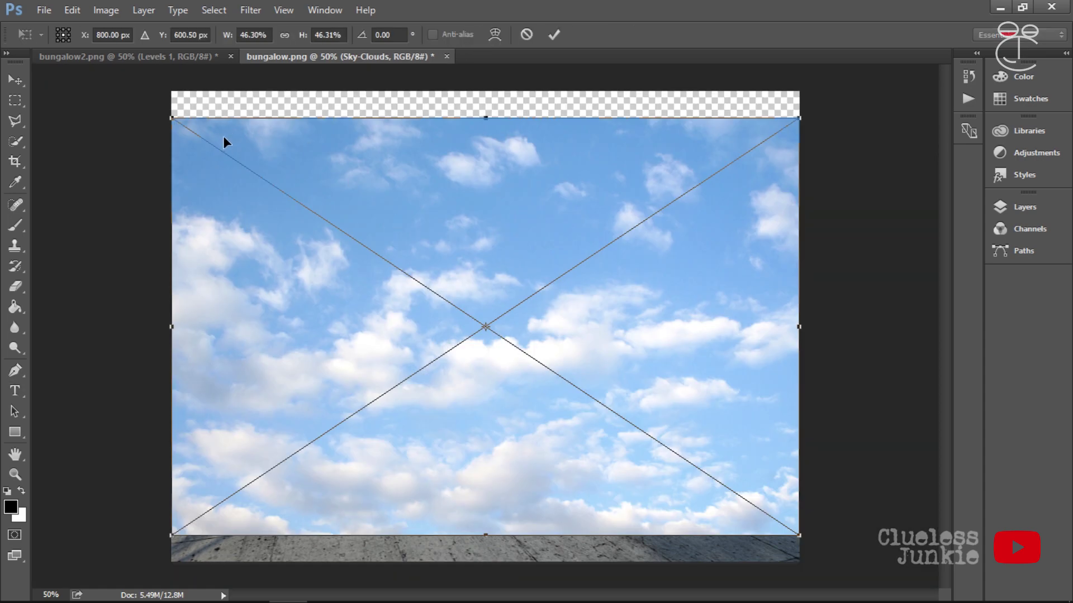
- Enlarge the Sky-Clouds layer to fill the top and position it beneath the bungalow.png house
{"action": "left_click_drag", "start_coordinate": [166, 114], "coordinate": [151, 91]}
{"action": "left_click_drag", "start_coordinate": [799, 91], "coordinate": [826, 80]}
{"action": "key", "text": "t"}
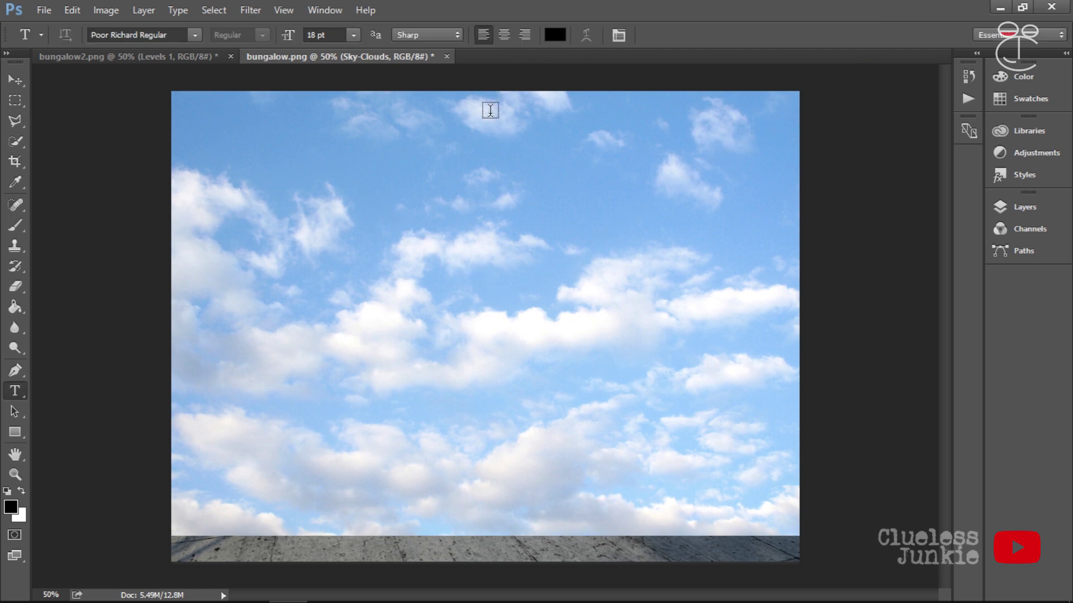
{"action": "left_click", "coordinate": [1013, 206]}
{"action": "left_click_drag", "start_coordinate": [886, 278], "coordinate": [866, 329]}
{"action": "left_click", "coordinate": [956, 197]}
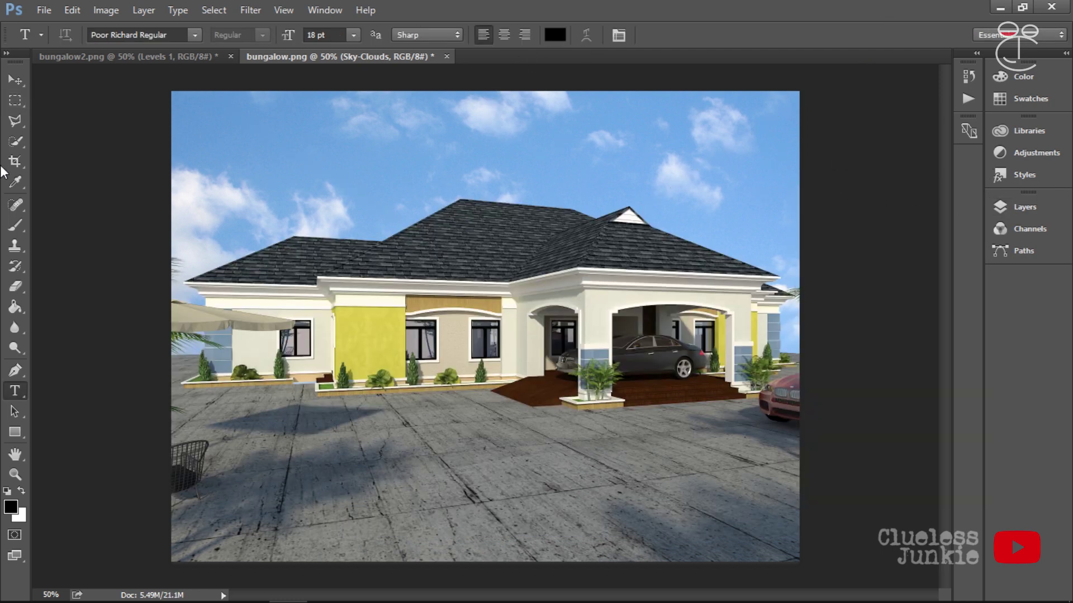
{"action": "key", "text": "v"}
{"action": "left_click_drag", "start_coordinate": [431, 182], "coordinate": [419, 160]}
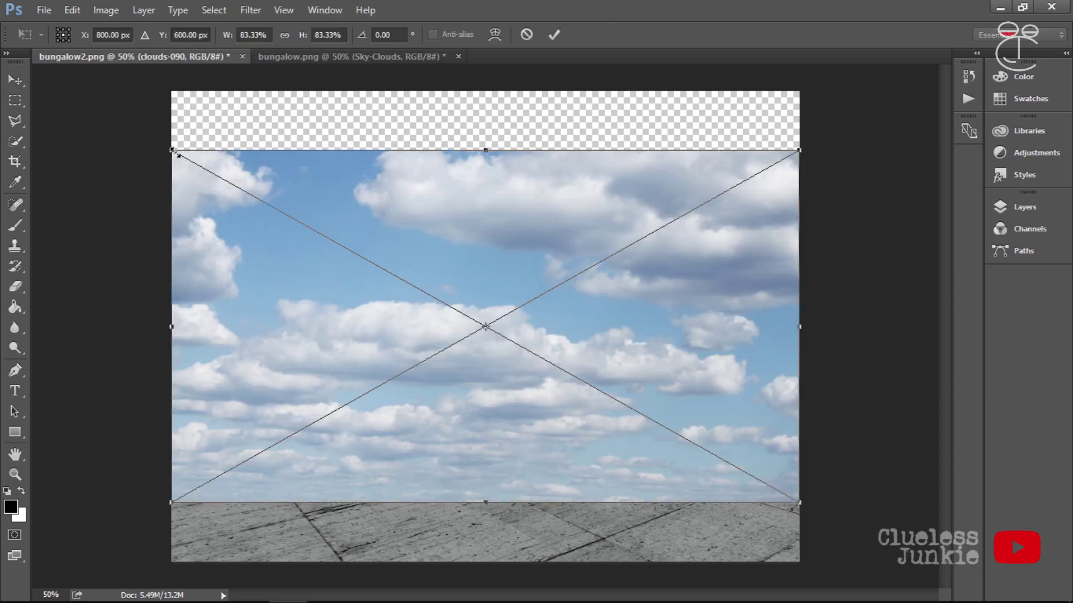
- Enlarge clouds-090 in bungalow2, move it below Levels 1, and nudge it into place
{"action": "left_click_drag", "start_coordinate": [177, 154], "coordinate": [115, 91]}
{"action": "left_click_drag", "start_coordinate": [608, 261], "coordinate": [562, 209]}
{"action": "key", "text": "Return"}
{"action": "left_click", "coordinate": [1020, 208]}
{"action": "left_click_drag", "start_coordinate": [874, 284], "coordinate": [864, 321]}
{"action": "left_click_drag", "start_coordinate": [621, 193], "coordinate": [591, 205]}
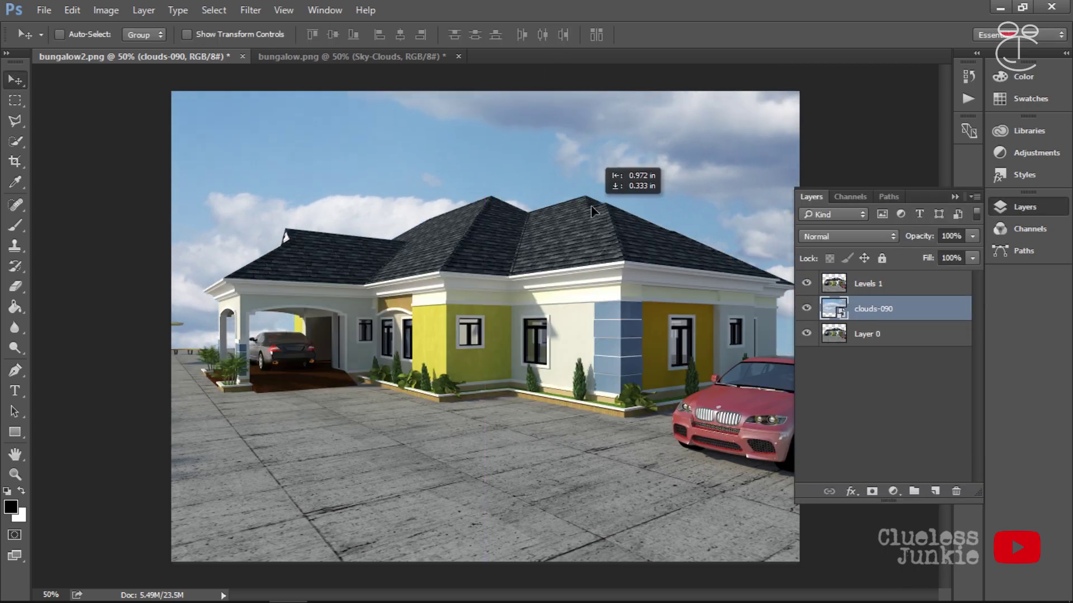
- Preview tree-line image 18, then place it at the canvas's left edge and enlarge it
{"action": "left_click", "coordinate": [187, 308]}
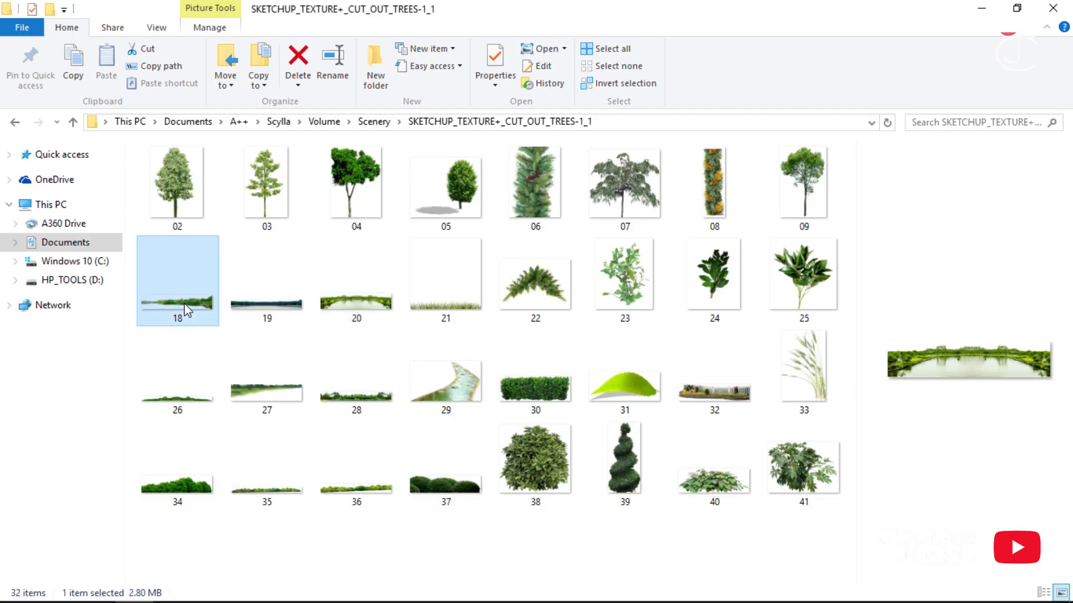
{"action": "double_click", "coordinate": [187, 308]}
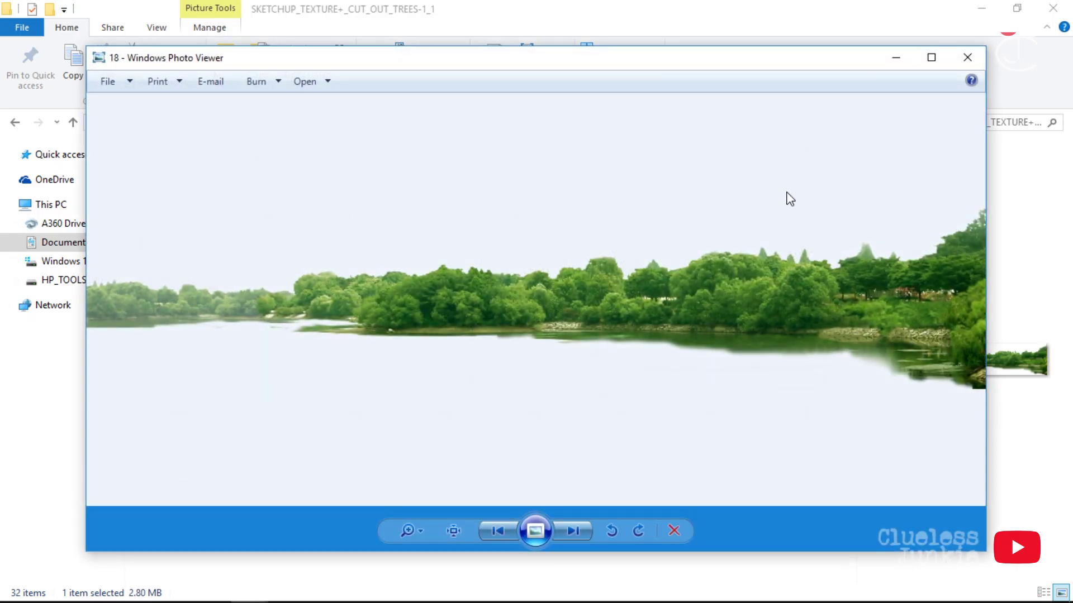
{"action": "left_click", "coordinate": [967, 57]}
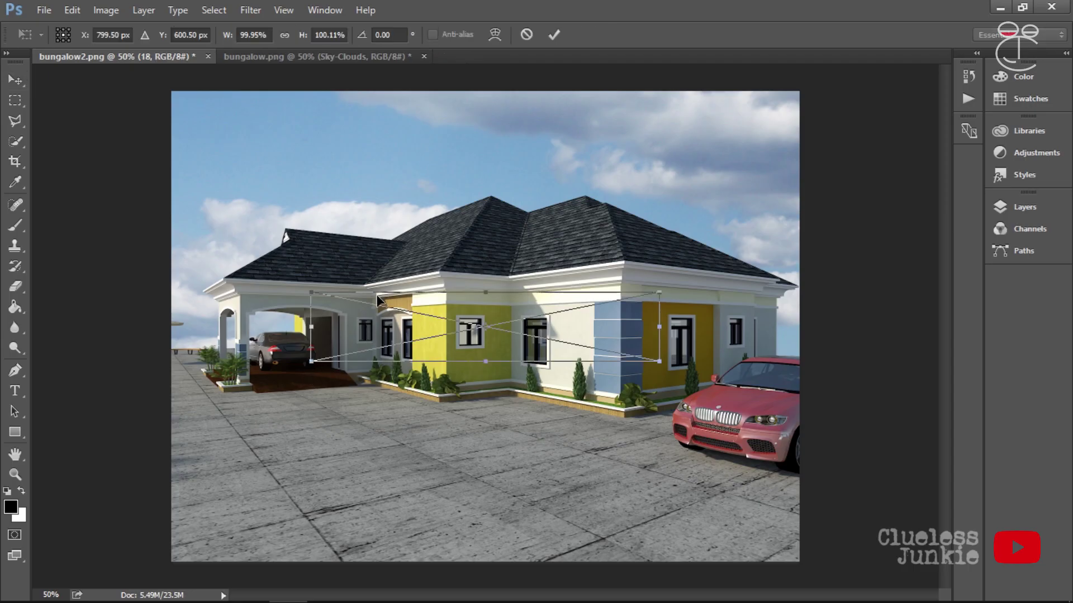
{"action": "left_click_drag", "start_coordinate": [501, 317], "coordinate": [177, 324]}
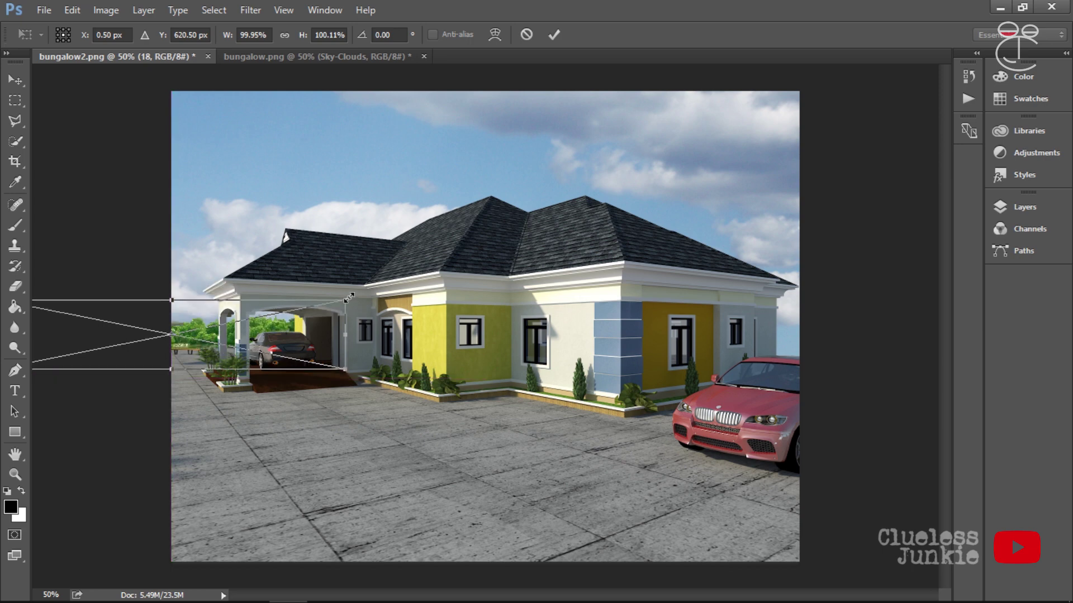
{"action": "left_click_drag", "start_coordinate": [349, 296], "coordinate": [484, 222]}
{"action": "left_click_drag", "start_coordinate": [316, 270], "coordinate": [273, 276]}
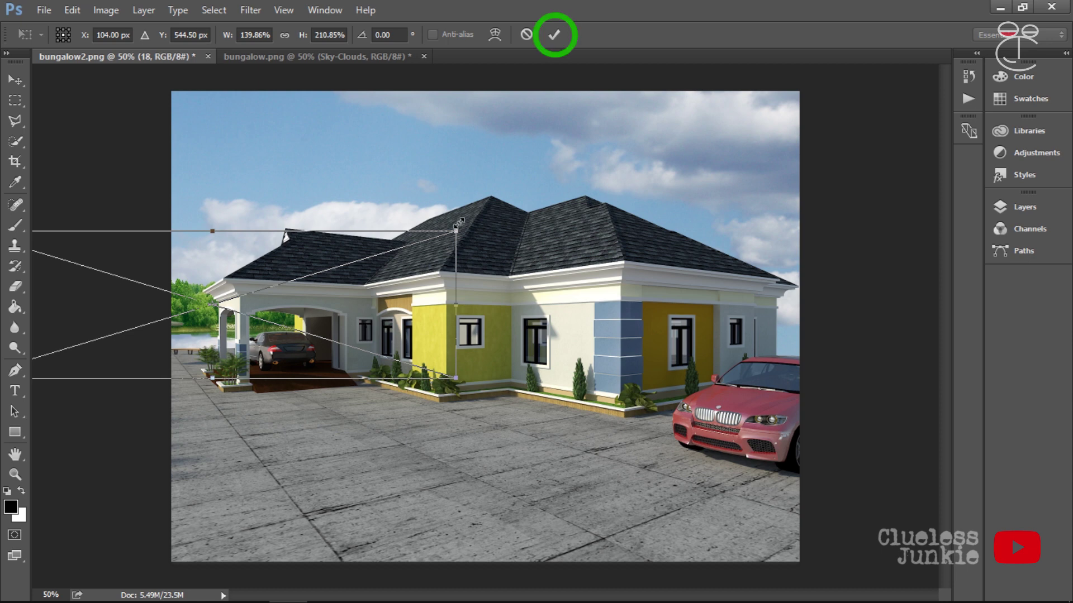
{"action": "left_click_drag", "start_coordinate": [454, 231], "coordinate": [519, 227]}
{"action": "key", "text": "Return"}
- Flip the tree line horizontally, duplicate it onto the right side, and bring it into bungalow.png
{"action": "left_click", "coordinate": [72, 10]}
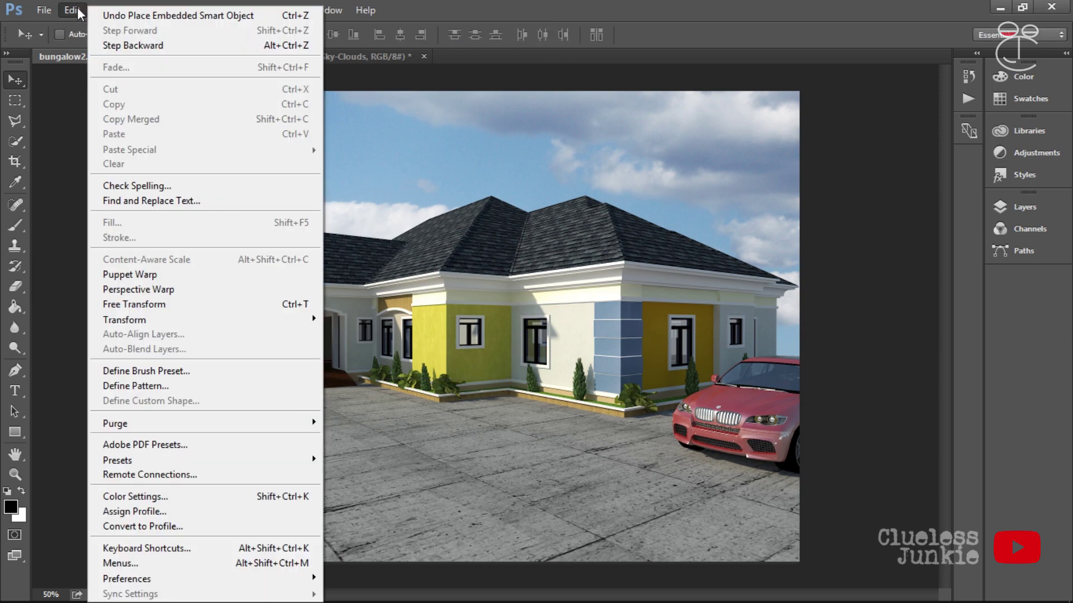
{"action": "mouse_move", "coordinate": [206, 326]}
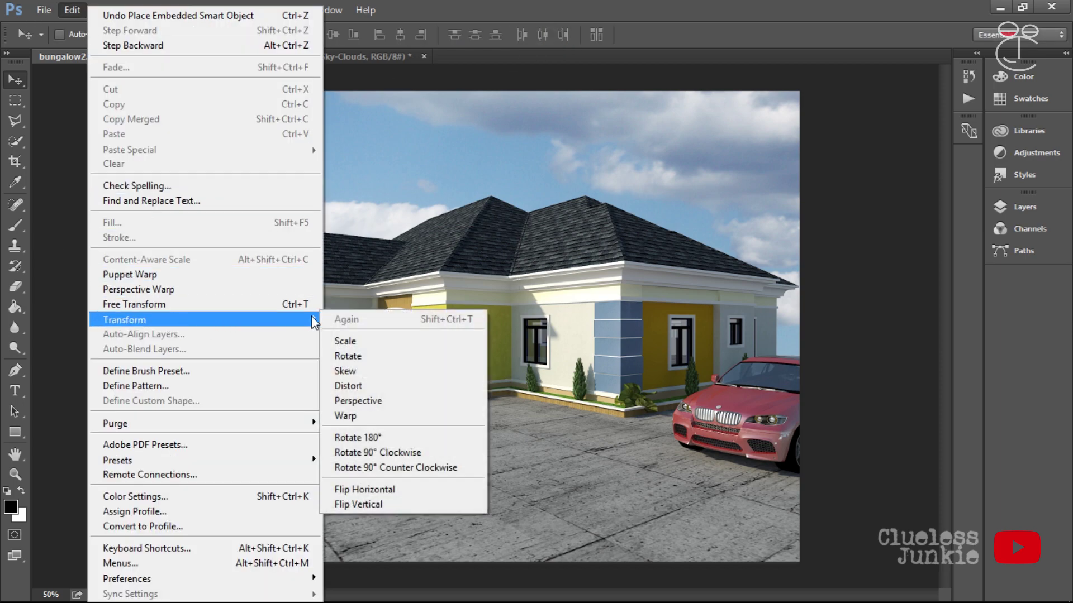
{"action": "left_click", "coordinate": [364, 489]}
{"action": "left_click_drag", "start_coordinate": [167, 313], "coordinate": [199, 313]}
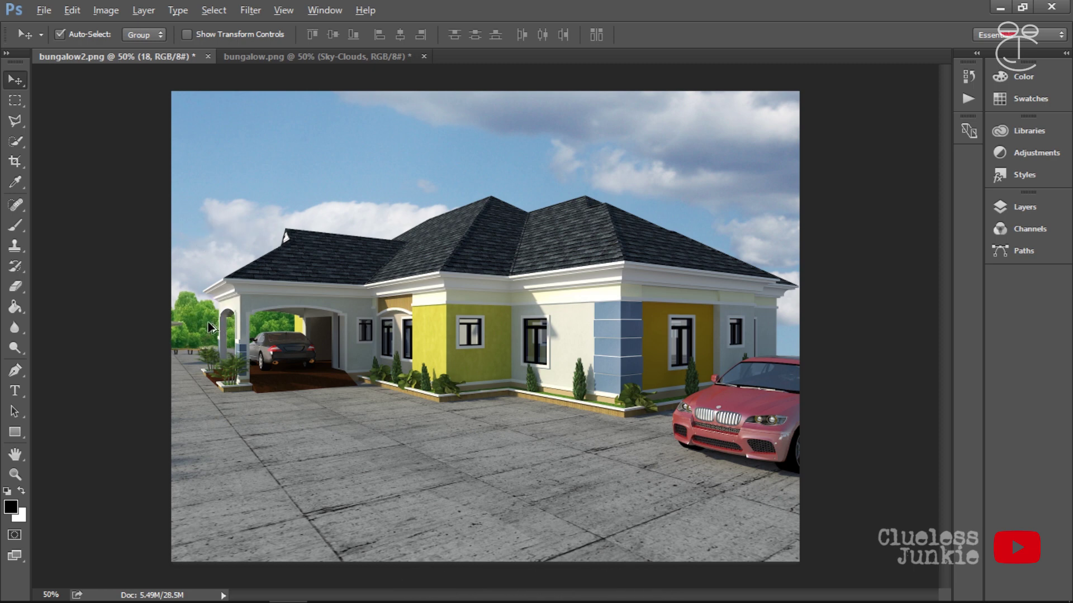
{"action": "left_click_drag", "start_coordinate": [208, 323], "coordinate": [814, 348]}
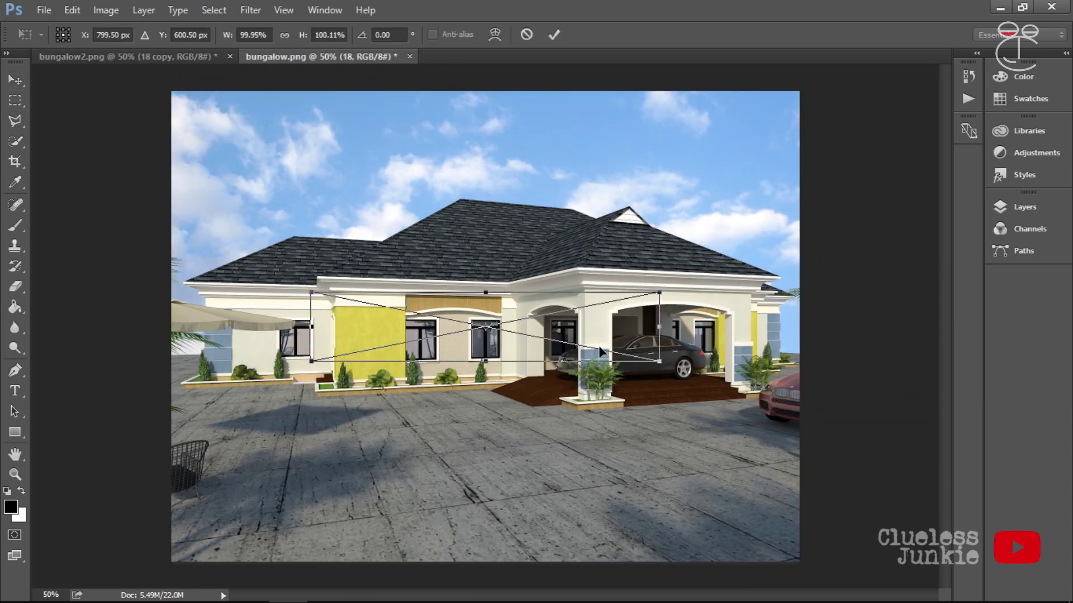
{"action": "left_click_drag", "start_coordinate": [599, 346], "coordinate": [599, 250]}
- Enlarge and reposition the tree-line backdrop in bungalow.png, then stretch its duplicate to the right
{"action": "left_click_drag", "start_coordinate": [867, 281], "coordinate": [901, 257]}
{"action": "left_click_drag", "start_coordinate": [770, 326], "coordinate": [177, 312]}
{"action": "left_click", "coordinate": [552, 35]}
{"action": "key", "text": "ctrl+t"}
{"action": "left_click_drag", "start_coordinate": [172, 261], "coordinate": [102, 280]}
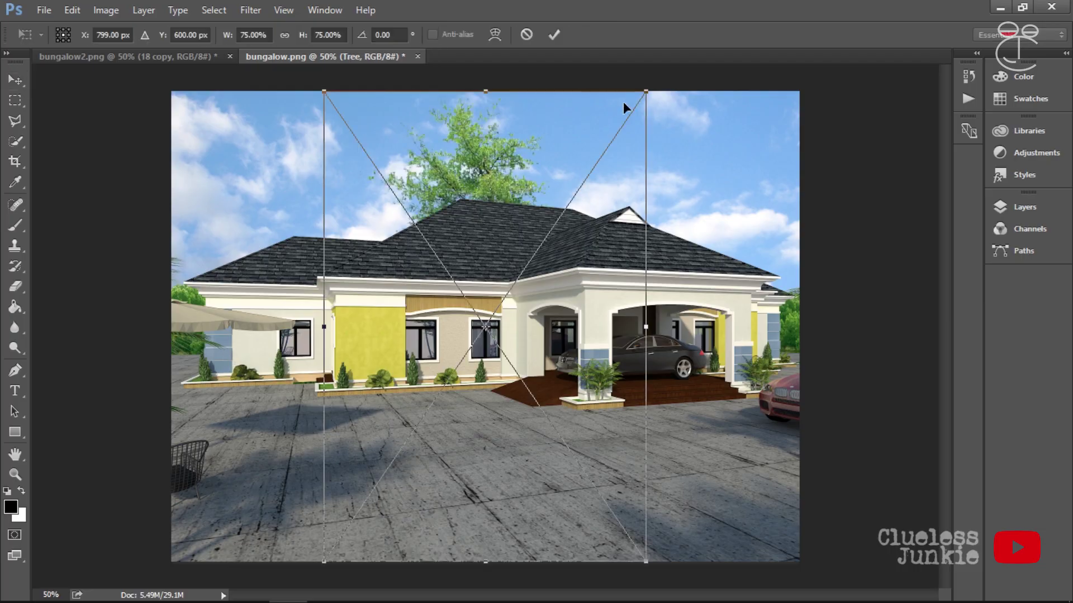
- Shrink the placed Tree image and set it beside the house in bungalow.png
{"action": "left_click_drag", "start_coordinate": [646, 88], "coordinate": [453, 342]}
{"action": "left_click_drag", "start_coordinate": [395, 379], "coordinate": [249, 215]}
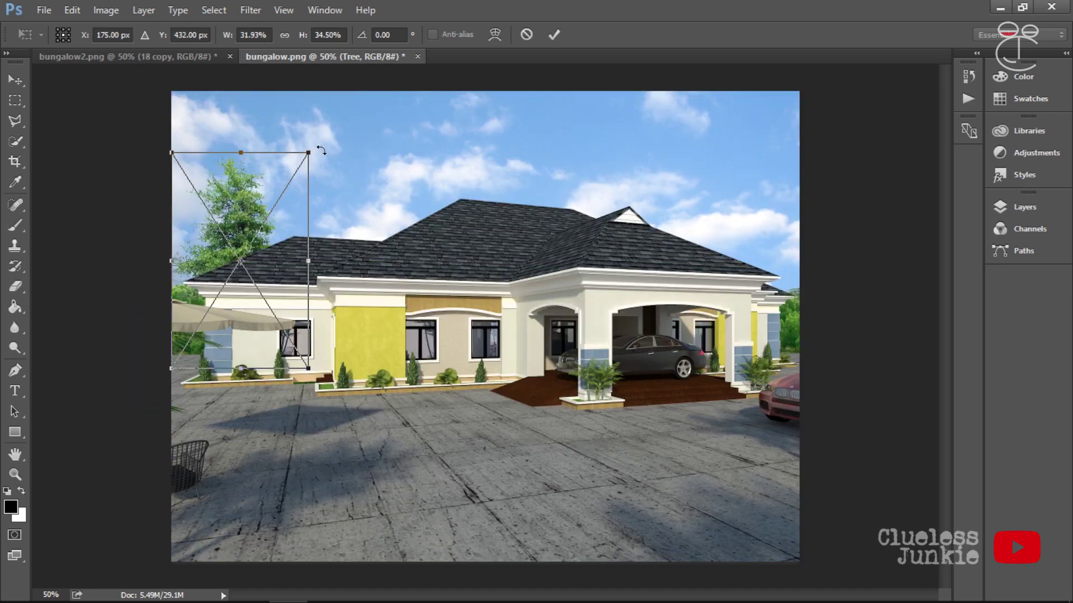
{"action": "left_click_drag", "start_coordinate": [309, 177], "coordinate": [298, 212]}
{"action": "mouse_move", "coordinate": [242, 238]}
{"action": "left_mouse_down"}
{"action": "mouse_move", "coordinate": [254, 235]}
{"action": "mouse_move", "coordinate": [244, 235]}
{"action": "left_mouse_up"}
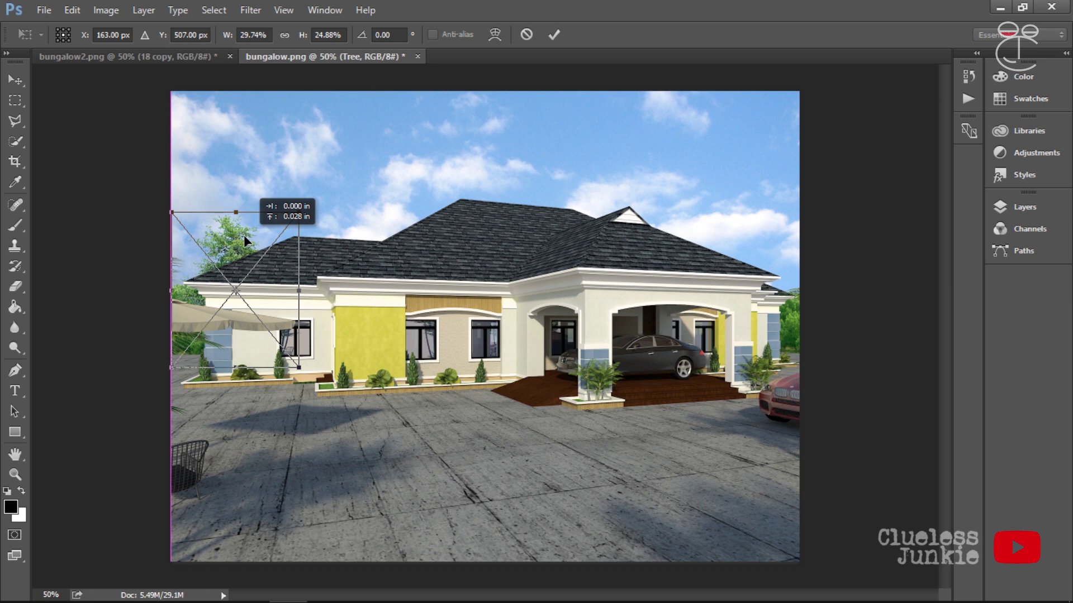
{"action": "left_click", "coordinate": [554, 35]}
{"action": "left_click_drag", "start_coordinate": [246, 243], "coordinate": [815, 237]}
- Paste the tree into bungalow2, shrink it beside the house, and begin a left-side copy
{"action": "left_click", "coordinate": [176, 58]}
{"action": "key", "text": "ctrl+v"}
{"action": "key", "text": "ctrl+t"}
{"action": "left_click_drag", "start_coordinate": [646, 92], "coordinate": [188, 299]}
{"action": "left_click", "coordinate": [553, 35]}
{"action": "key", "text": "ctrl+t"}
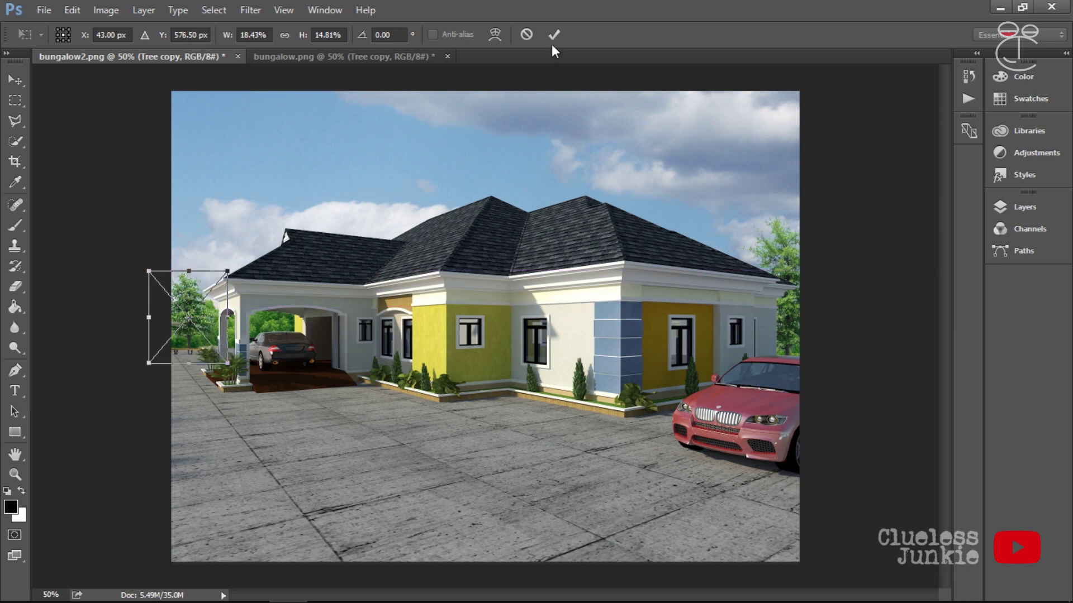
- Commit the left tree copy and place plant 43 at about 21% beside the red car
{"action": "left_click", "coordinate": [551, 42]}
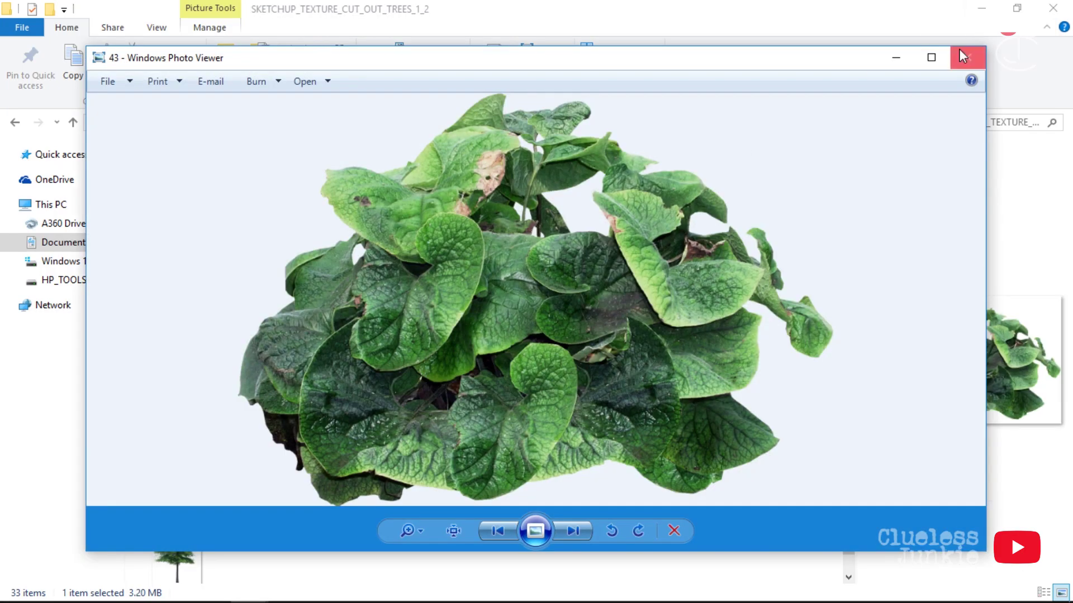
{"action": "left_click", "coordinate": [961, 53]}
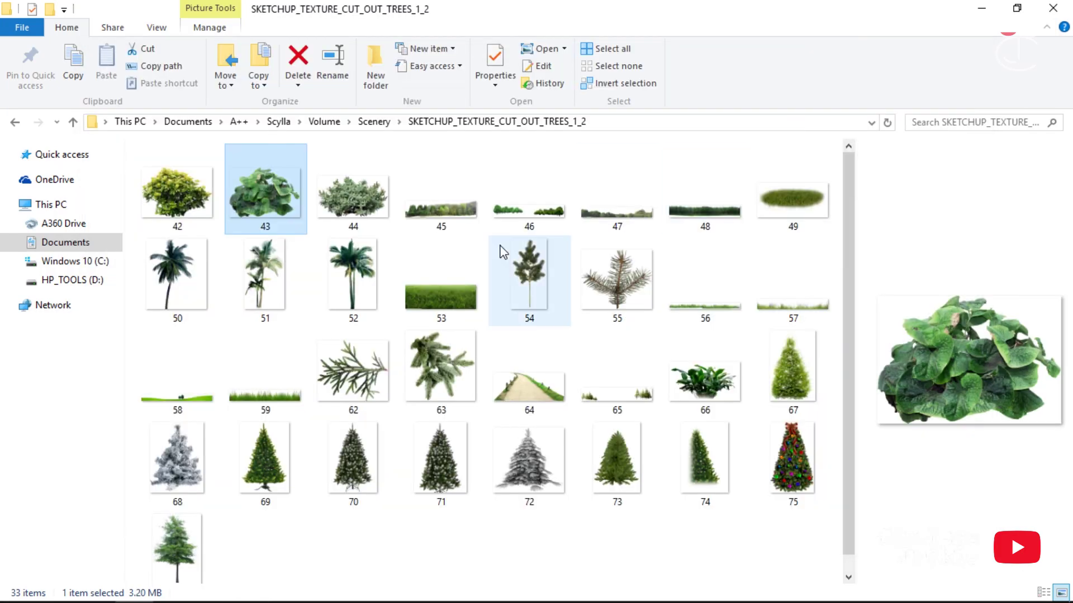
{"action": "left_click_drag", "start_coordinate": [260, 198], "coordinate": [306, 459]}
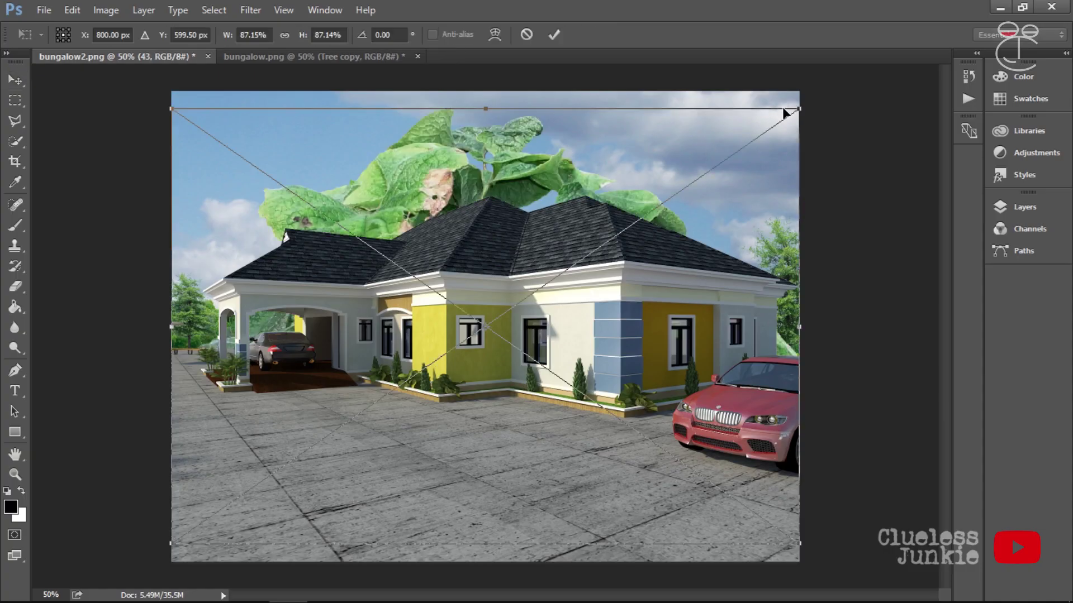
{"action": "left_click_drag", "start_coordinate": [785, 114], "coordinate": [321, 454]}
{"action": "left_click_drag", "start_coordinate": [234, 481], "coordinate": [819, 485]}
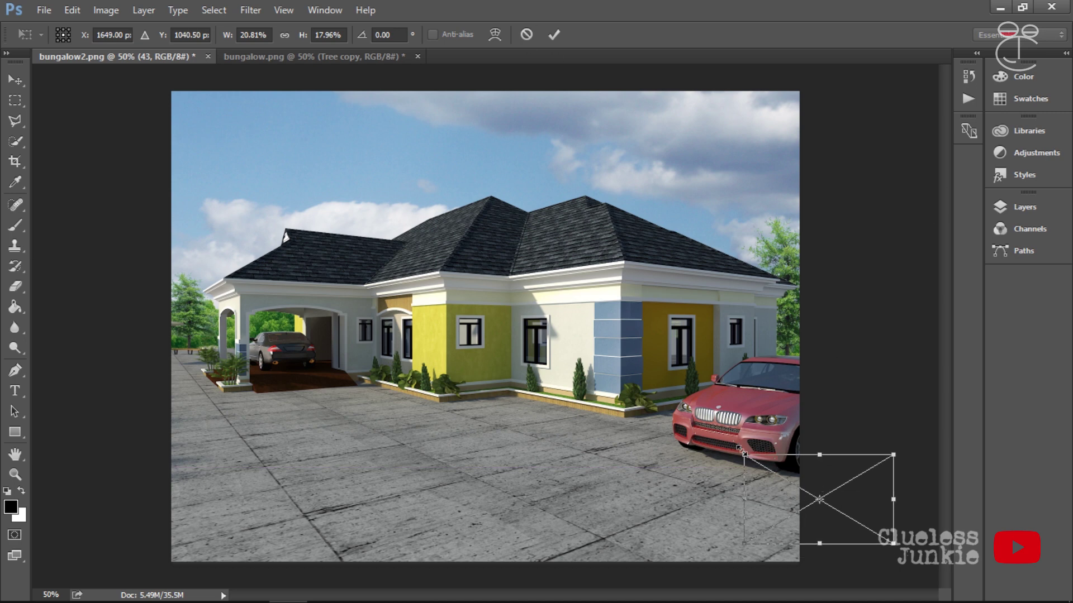
{"action": "left_click", "coordinate": [554, 35]}
- Move Levels 1 beneath plant layer 43 and nudge the plant into place
{"action": "left_click", "coordinate": [1059, 207]}
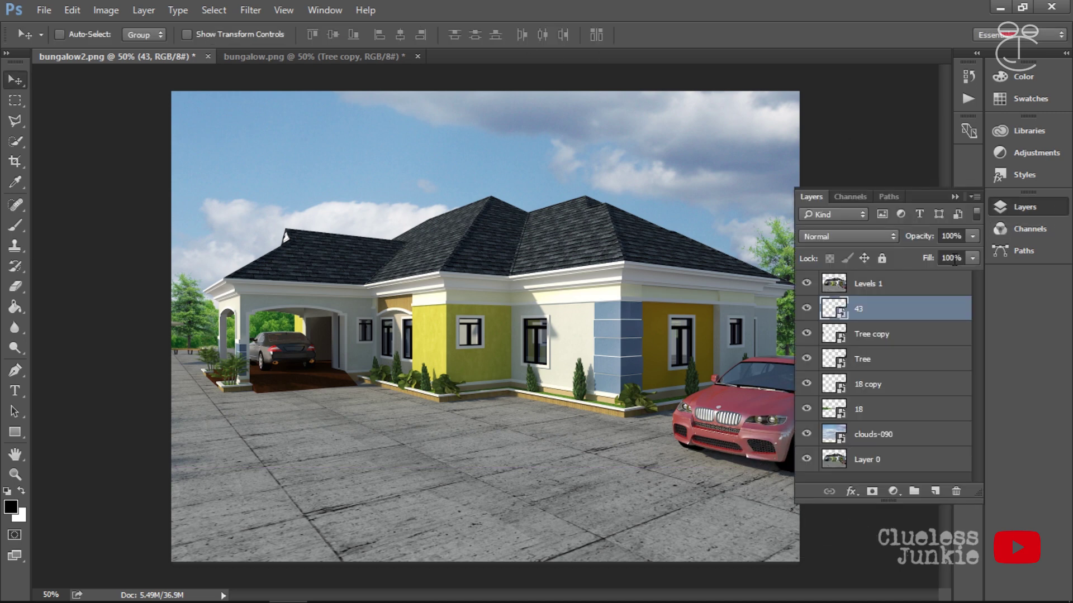
{"action": "left_click_drag", "start_coordinate": [863, 284], "coordinate": [863, 321]}
{"action": "left_click_drag", "start_coordinate": [779, 511], "coordinate": [781, 528]}
{"action": "left_click", "coordinate": [781, 531], "text": "ctrl"}
- Enlarge the cordiasebestana01L tree, flip it horizontally, and move it to the canvas's right edge
{"action": "key", "text": "ctrl+t"}
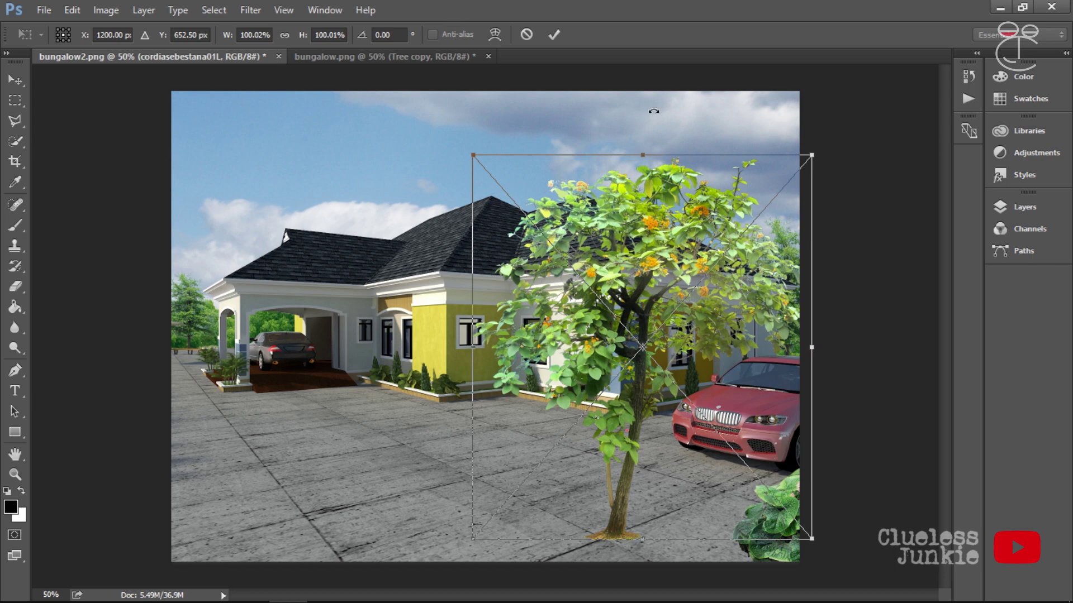
{"action": "left_click_drag", "start_coordinate": [797, 156], "coordinate": [771, 224]}
{"action": "key", "text": "Return"}
{"action": "left_click", "coordinate": [72, 9]}
{"action": "mouse_move", "coordinate": [260, 319]}
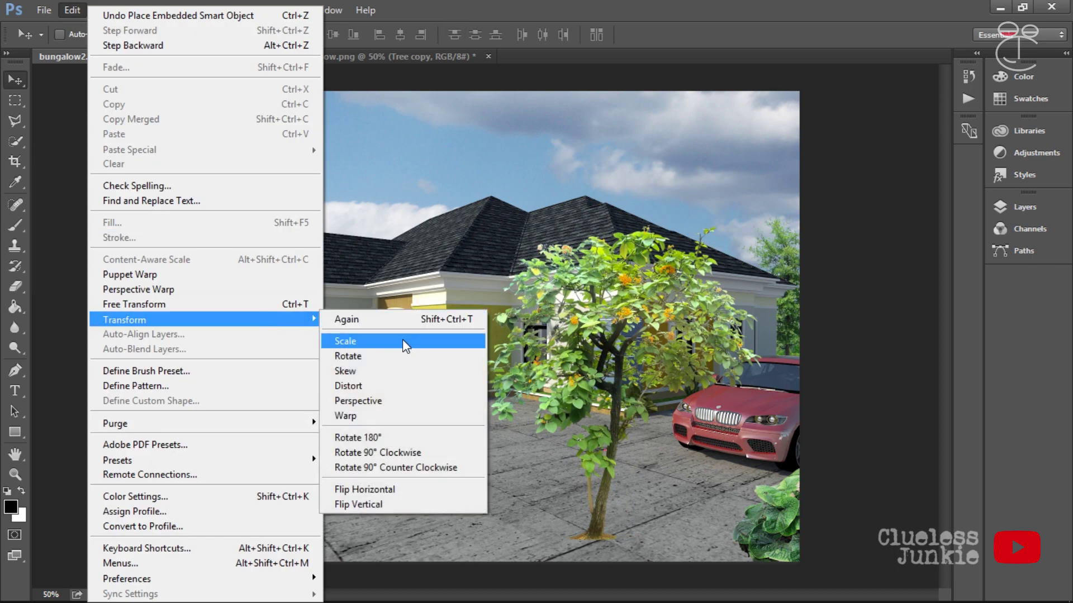
{"action": "left_click", "coordinate": [383, 490]}
{"action": "left_click_drag", "start_coordinate": [589, 353], "coordinate": [910, 407]}
- Resize the phoenixr01L palm in bungalow.png and move it to the left edge
{"action": "left_click", "coordinate": [387, 56]}
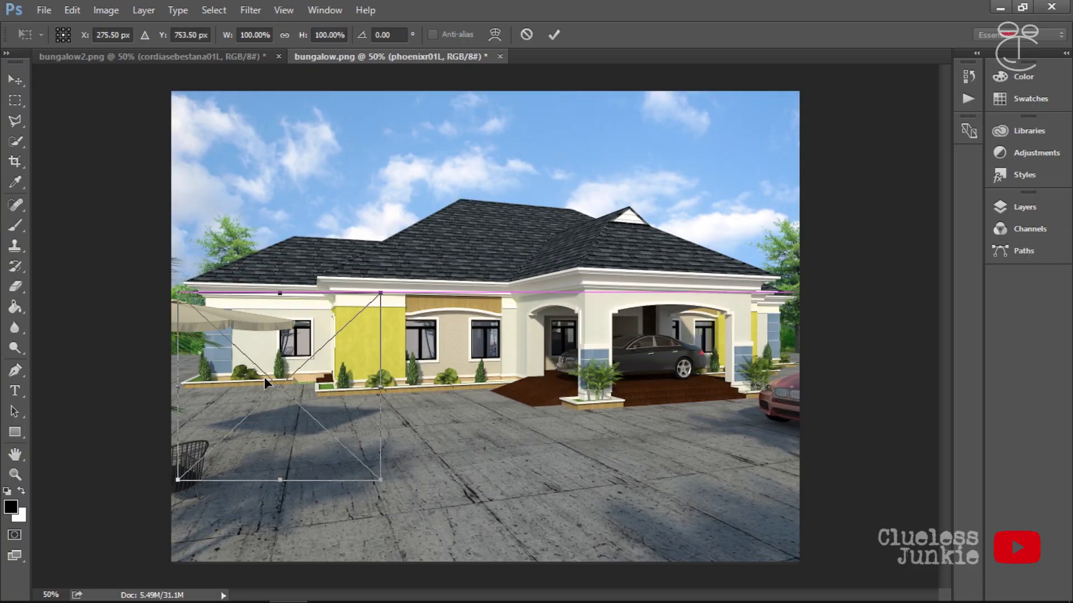
{"action": "left_click_drag", "start_coordinate": [263, 378], "coordinate": [351, 189]}
{"action": "key", "text": "Return"}
{"action": "left_click", "coordinate": [1025, 207]}
{"action": "left_click_drag", "start_coordinate": [252, 290], "coordinate": [195, 273]}
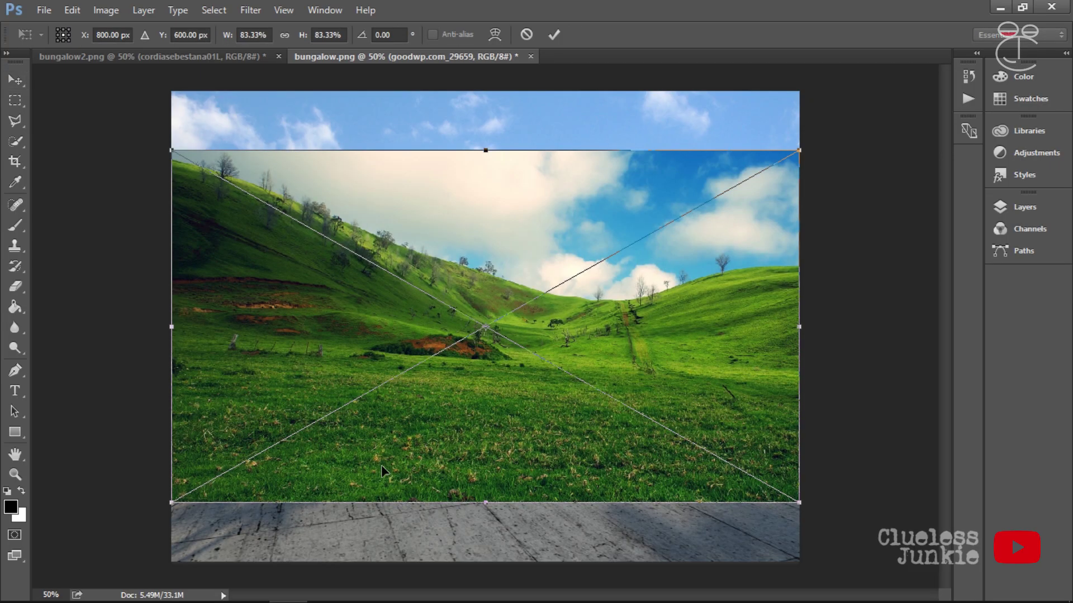
- Lay the goodwp.com_29659 grass photo over the lower canvas, scaled to full width
{"action": "left_click_drag", "start_coordinate": [381, 465], "coordinate": [430, 428]}
{"action": "left_click_drag", "start_coordinate": [348, 213], "coordinate": [348, 205]}
{"action": "left_click_drag", "start_coordinate": [799, 212], "coordinate": [798, 207]}
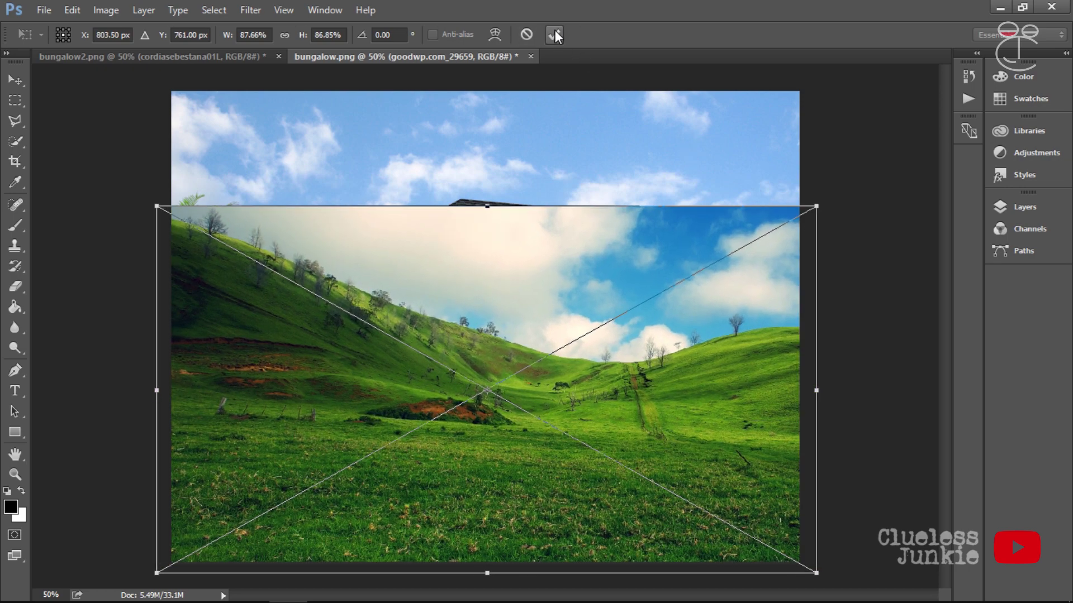
{"action": "key", "text": "Return"}
{"action": "left_click", "coordinate": [1024, 206]}
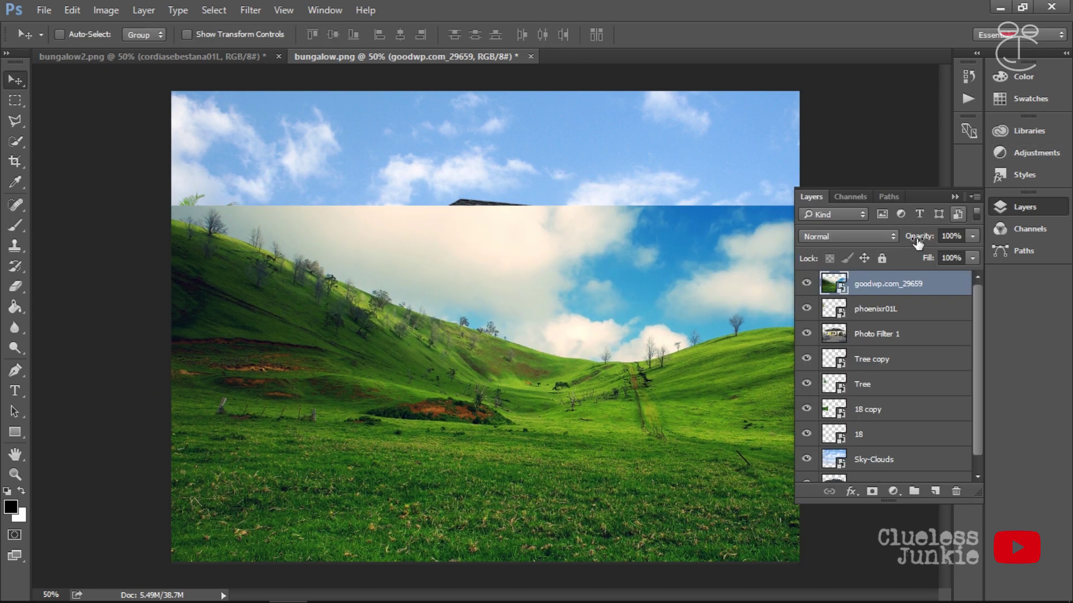
- Add a layer mask to the grass photo and fill it black to hide the grass
{"action": "left_click", "coordinate": [872, 492]}
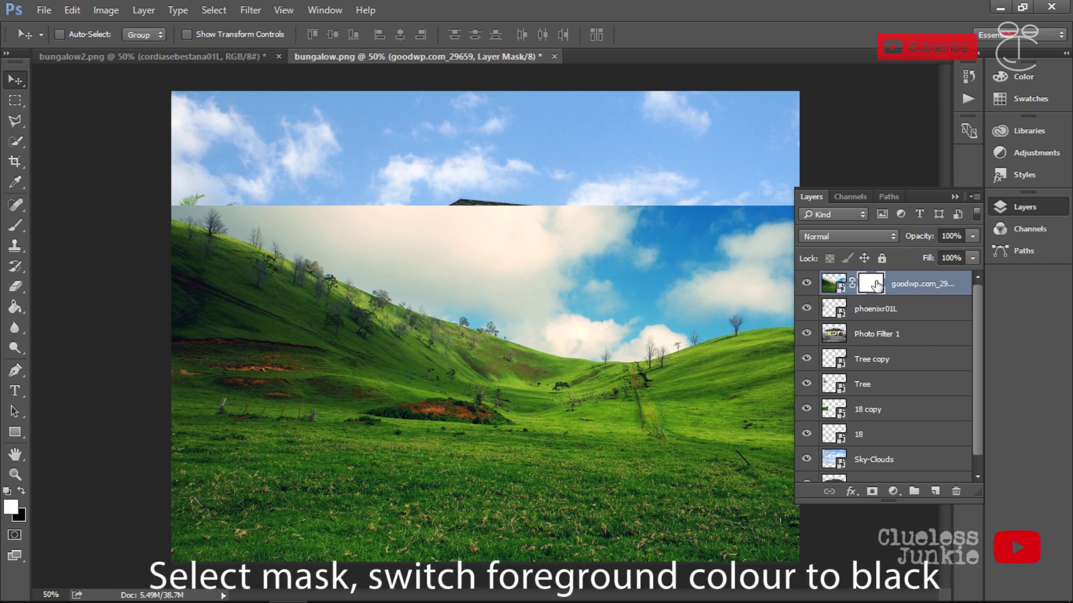
{"action": "left_click", "coordinate": [22, 491]}
{"action": "left_click", "coordinate": [15, 307]}
{"action": "left_click", "coordinate": [502, 403]}
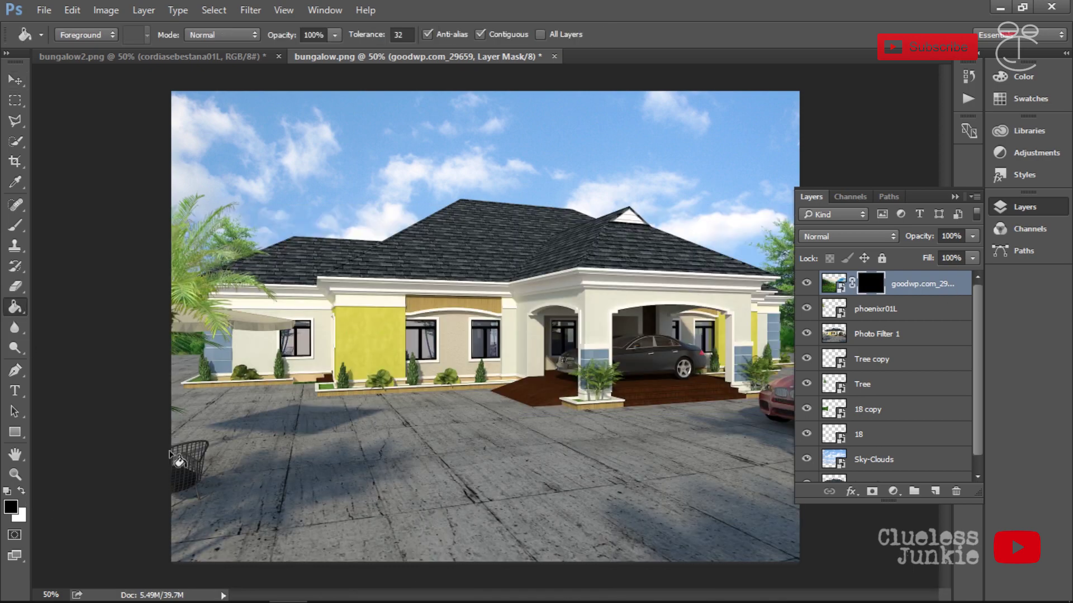
- Brush white on the mask to reveal a grass strip along the bottom edge
{"action": "left_click", "coordinate": [15, 226]}
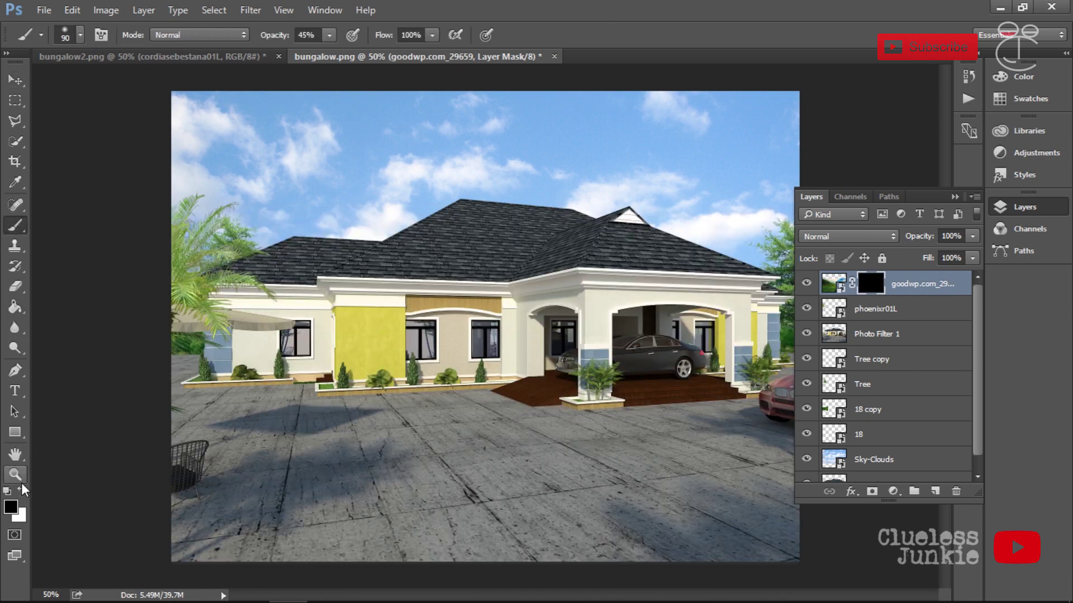
{"action": "key", "text": "z"}
{"action": "key", "text": "x"}
{"action": "left_click", "coordinate": [16, 225]}
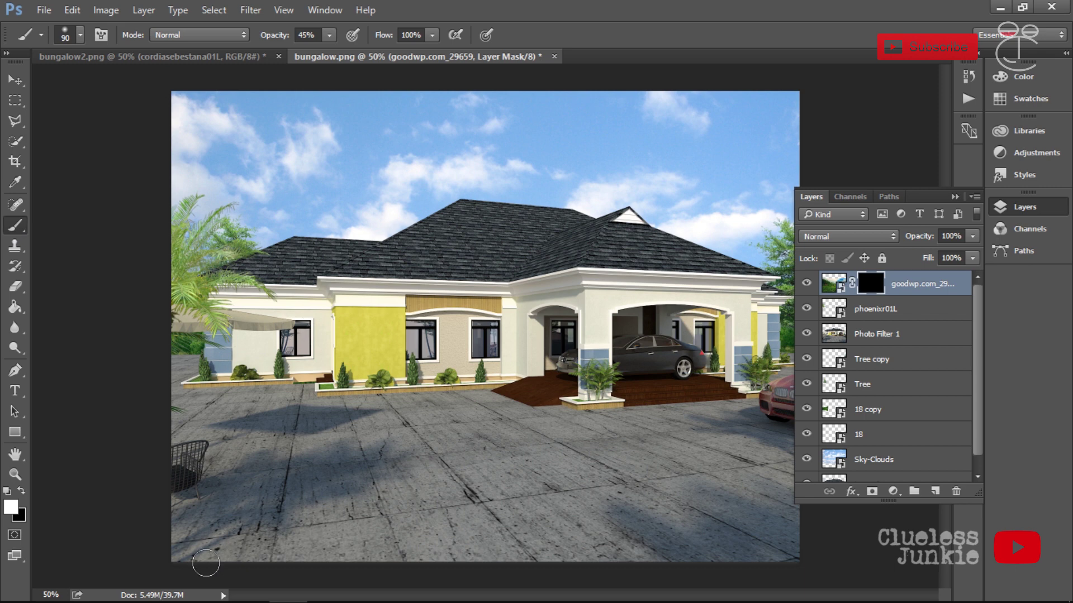
{"action": "left_click_drag", "start_coordinate": [205, 564], "coordinate": [236, 561]}
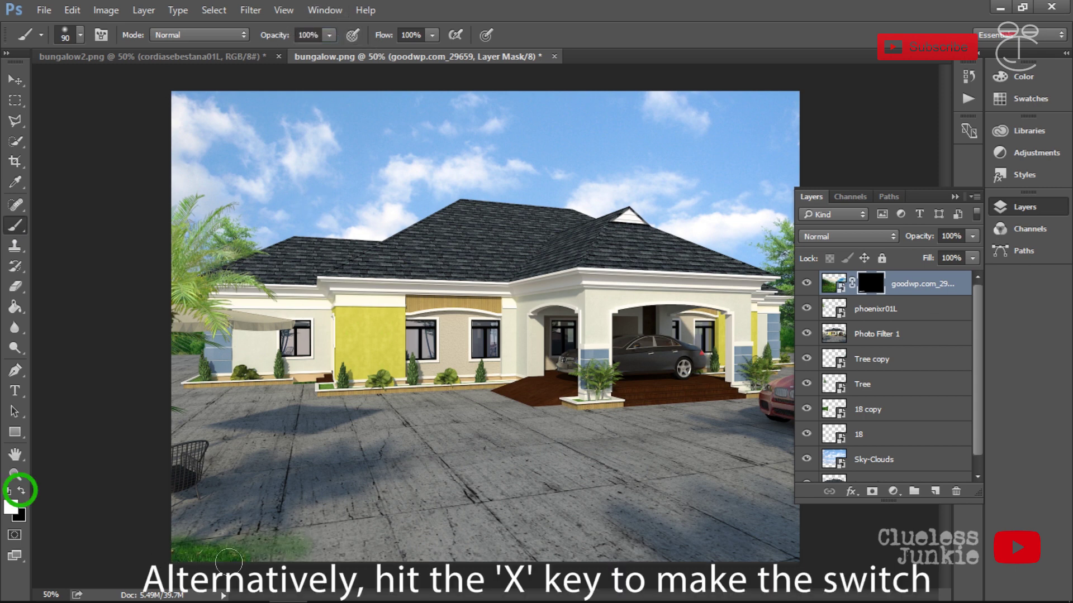
{"action": "mouse_move", "coordinate": [208, 558]}
{"action": "left_mouse_down"}
{"action": "mouse_move", "coordinate": [159, 536]}
{"action": "mouse_move", "coordinate": [129, 546]}
{"action": "mouse_move", "coordinate": [219, 535]}
{"action": "mouse_move", "coordinate": [303, 548]}
{"action": "left_mouse_up"}
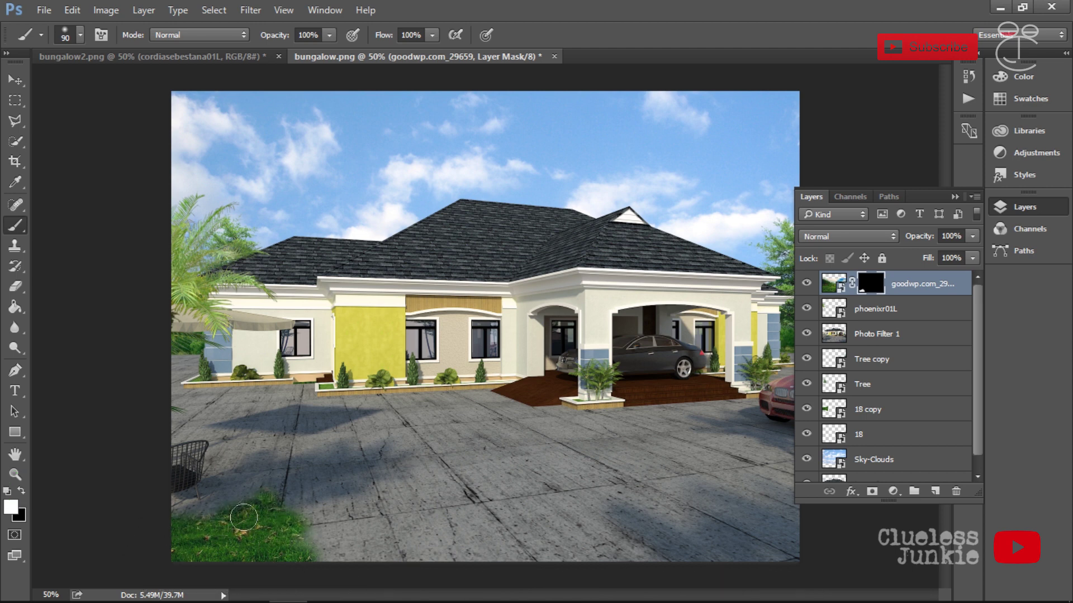
{"action": "mouse_move", "coordinate": [252, 506]}
{"action": "left_mouse_down"}
{"action": "mouse_move", "coordinate": [374, 588]}
{"action": "mouse_move", "coordinate": [405, 557]}
{"action": "mouse_move", "coordinate": [591, 570]}
{"action": "mouse_move", "coordinate": [790, 558]}
{"action": "mouse_move", "coordinate": [639, 563]}
{"action": "left_mouse_up"}
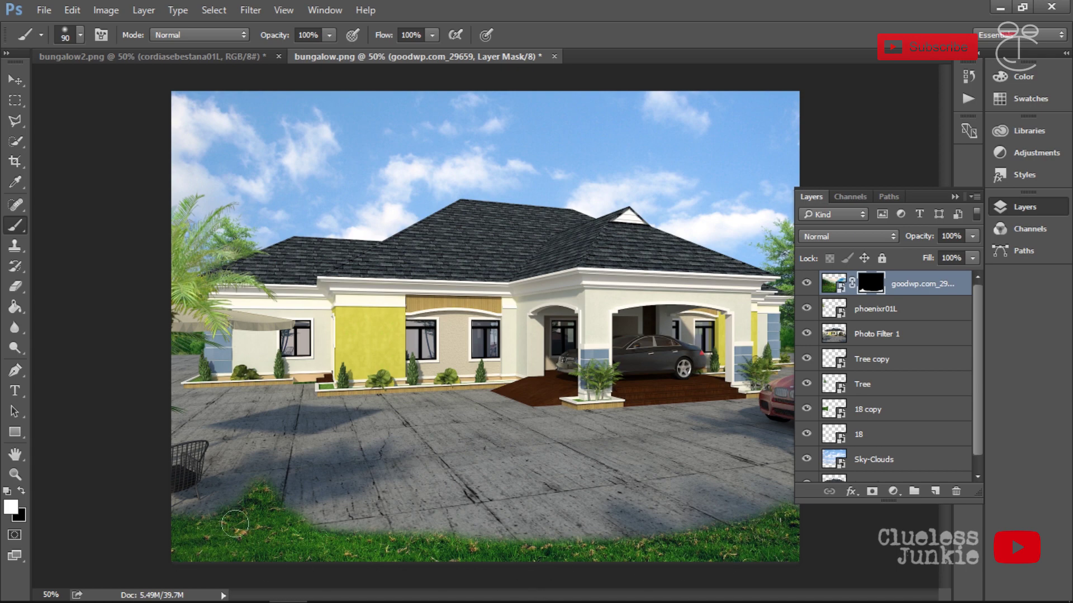
- Bring up bungalow2.png with the Move tool active
{"action": "left_click", "coordinate": [955, 196]}
{"action": "left_click", "coordinate": [242, 56]}
{"action": "key", "text": "v"}
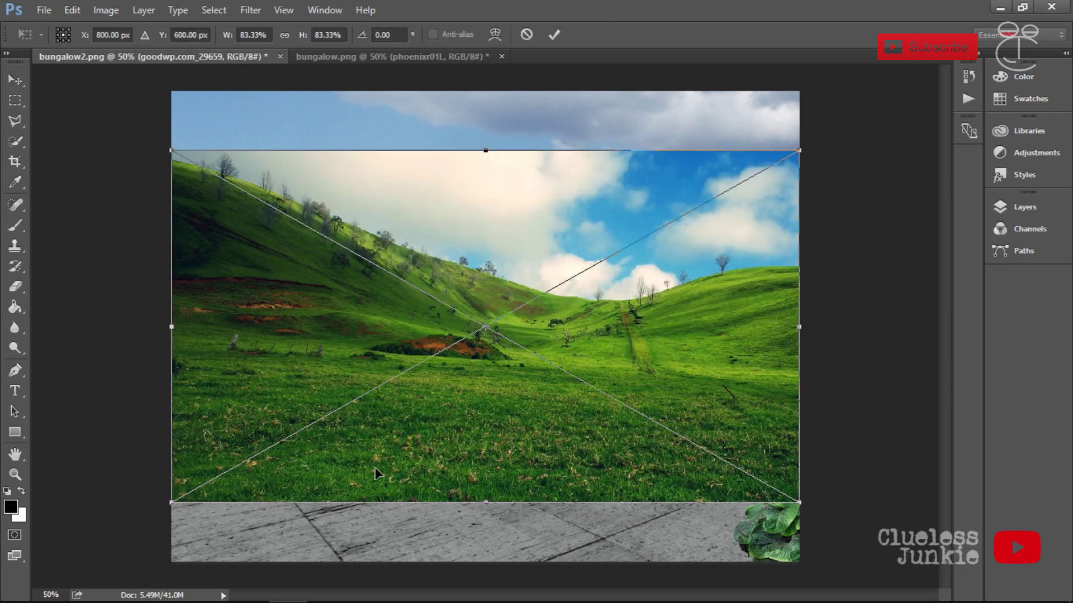
- Place the grass photo at bungalow2's bottom-left, mask it black, and brush back a curved grass band
{"action": "left_click_drag", "start_coordinate": [404, 426], "coordinate": [264, 501]}
{"action": "key", "text": "Return"}
{"action": "left_click", "coordinate": [1022, 208]}
{"action": "left_click", "coordinate": [872, 491]}
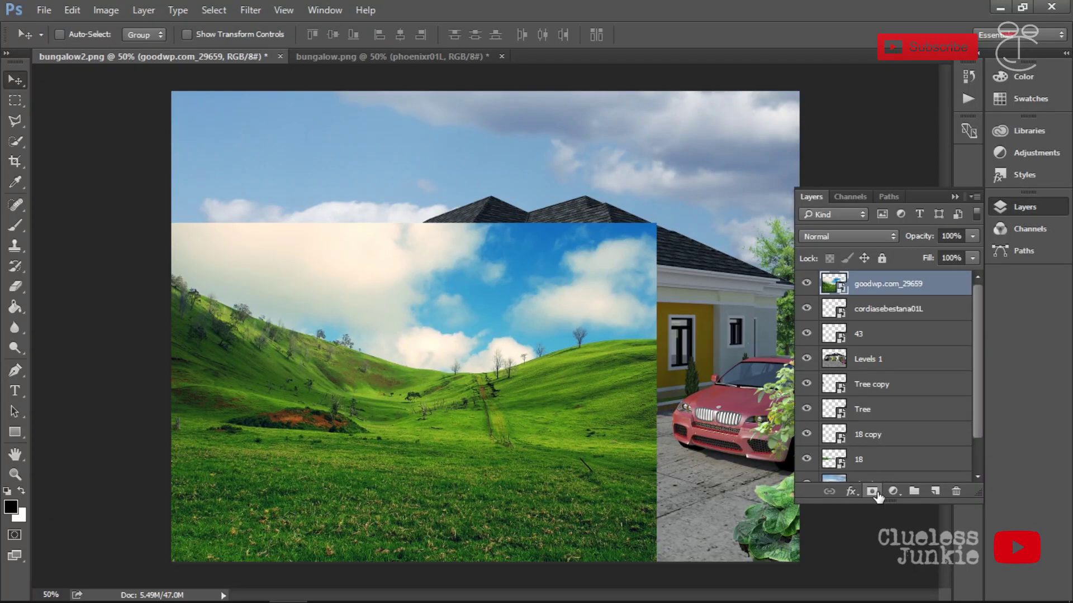
{"action": "left_click", "coordinate": [20, 491]}
{"action": "left_click", "coordinate": [10, 307]}
{"action": "left_click", "coordinate": [173, 413]}
{"action": "key", "text": "b"}
{"action": "mouse_move", "coordinate": [176, 526]}
{"action": "left_mouse_down"}
{"action": "mouse_move", "coordinate": [212, 539]}
{"action": "mouse_move", "coordinate": [176, 554]}
{"action": "mouse_move", "coordinate": [183, 493]}
{"action": "mouse_move", "coordinate": [221, 533]}
{"action": "mouse_move", "coordinate": [451, 575]}
{"action": "mouse_move", "coordinate": [338, 575]}
{"action": "mouse_move", "coordinate": [193, 518]}
{"action": "mouse_move", "coordinate": [310, 558]}
{"action": "mouse_move", "coordinate": [232, 517]}
{"action": "left_mouse_up"}
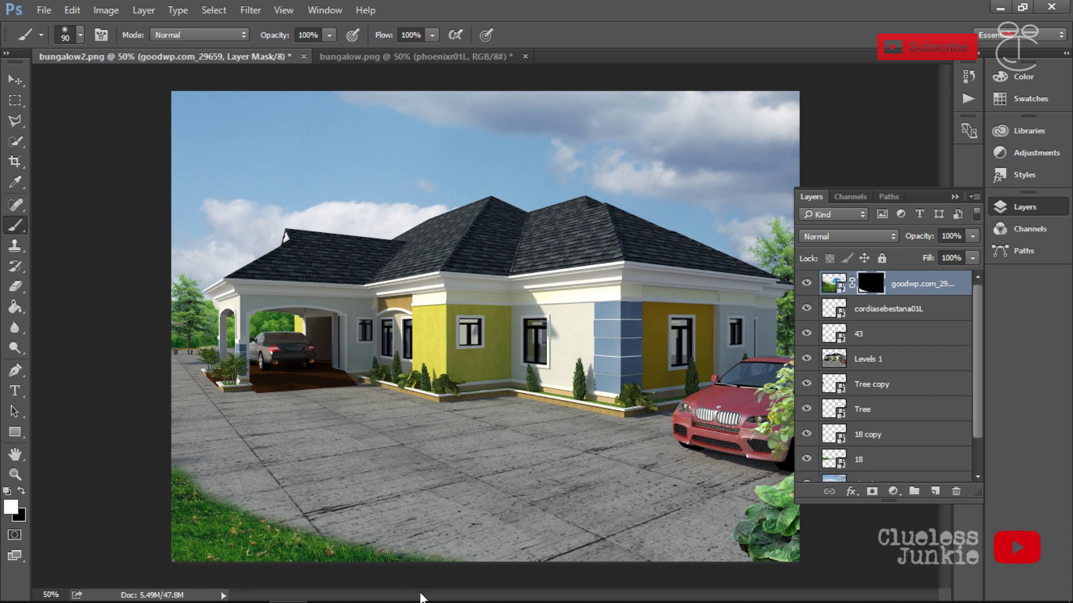
{"action": "left_click_drag", "start_coordinate": [410, 554], "coordinate": [410, 561]}
- Alt-drag a copy of the plant to the bottom-left and move 43 copy to the top of the stack
{"action": "key", "text": "v"}
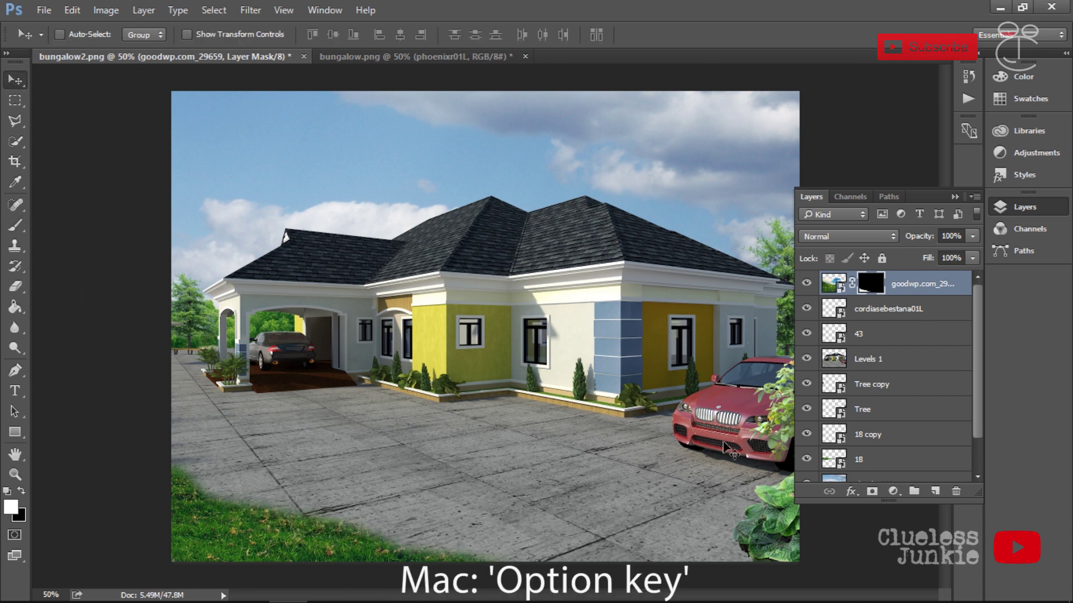
{"action": "left_click_drag", "start_coordinate": [785, 536], "coordinate": [208, 534]}
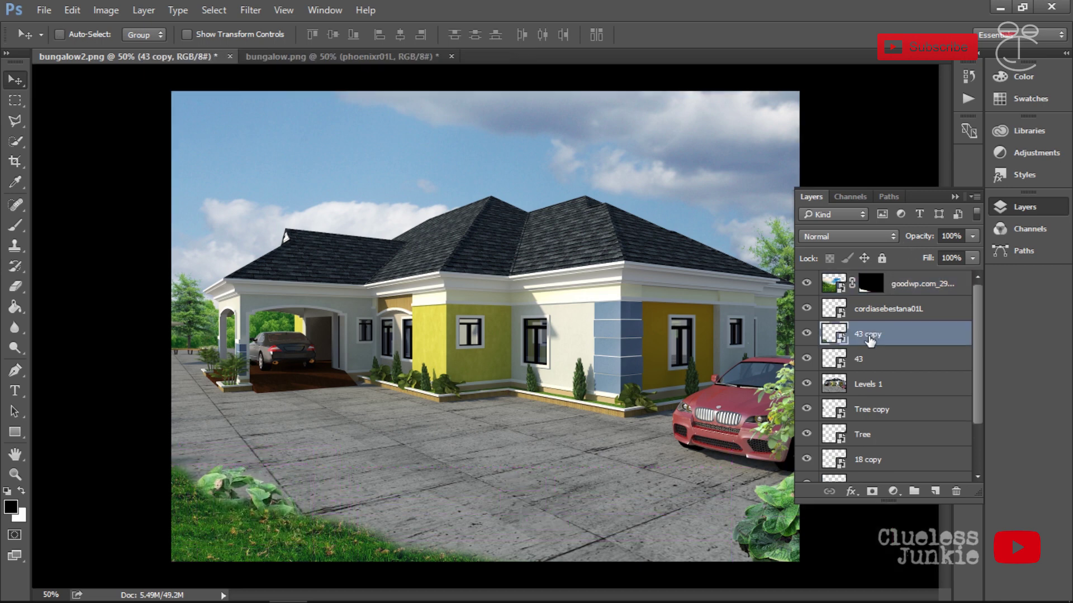
{"action": "left_click_drag", "start_coordinate": [870, 341], "coordinate": [859, 282]}
{"action": "mouse_move", "coordinate": [242, 496]}
{"action": "left_mouse_down"}
{"action": "mouse_move", "coordinate": [241, 484]}
{"action": "mouse_move", "coordinate": [237, 506]}
{"action": "left_mouse_up"}
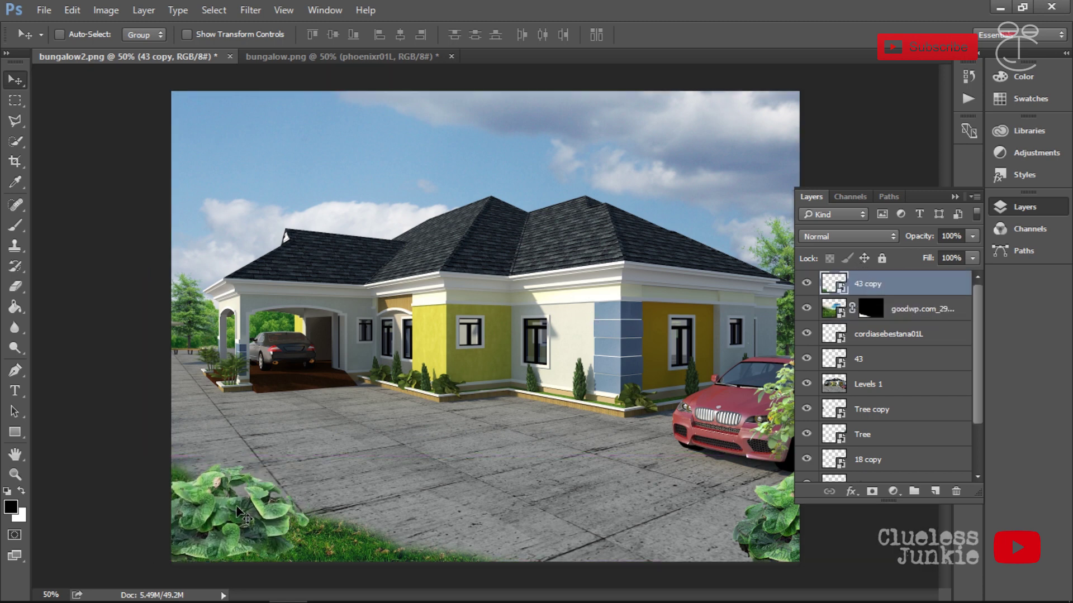
{"action": "key", "text": "ctrl+t"}
- Enlarge the copied plant at bottom-left, then return to bungalow.png
{"action": "left_click_drag", "start_coordinate": [296, 463], "coordinate": [318, 455]}
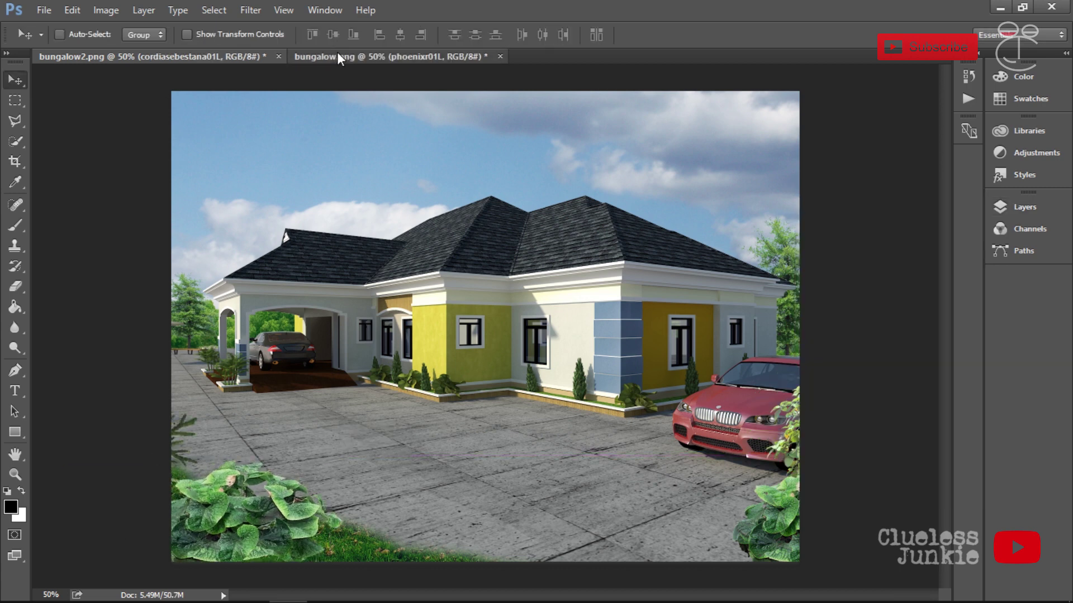
{"action": "left_click", "coordinate": [338, 55]}
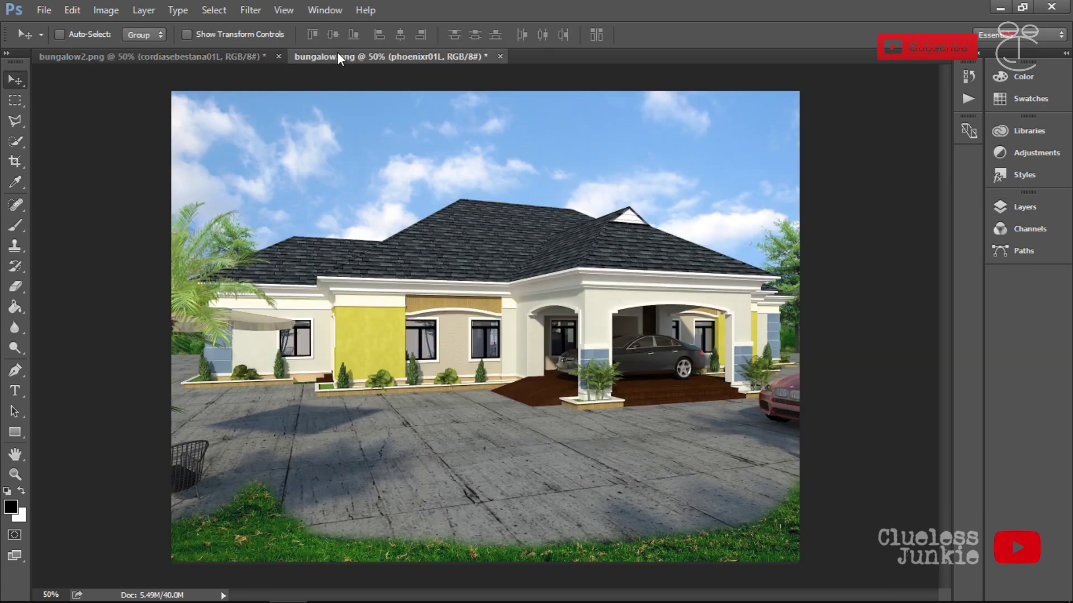